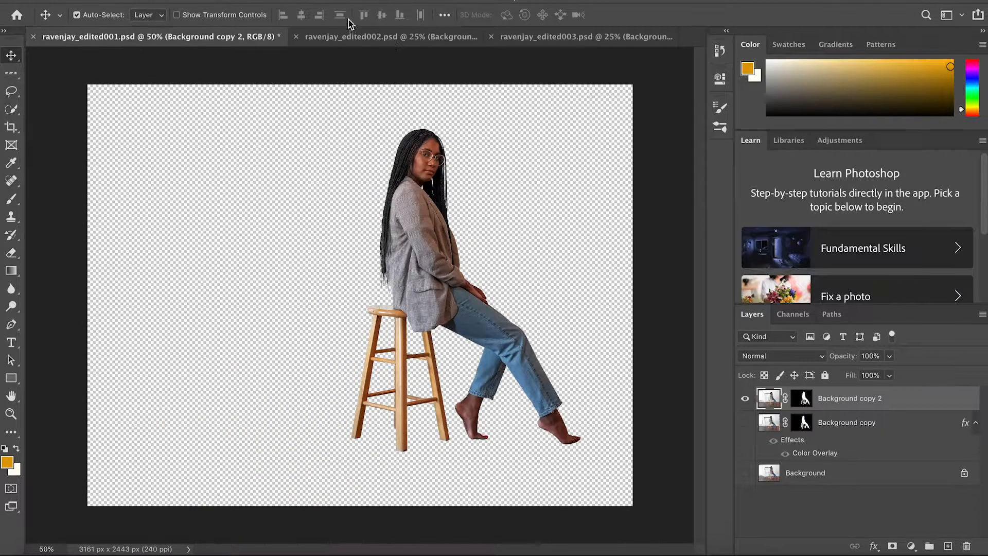
# Step: Compare the cutout figures in ravenjay_edited001.psd, ravenjay_edited002.psd and ravenjay_edited003.psd
pyautogui.click(346, 40)
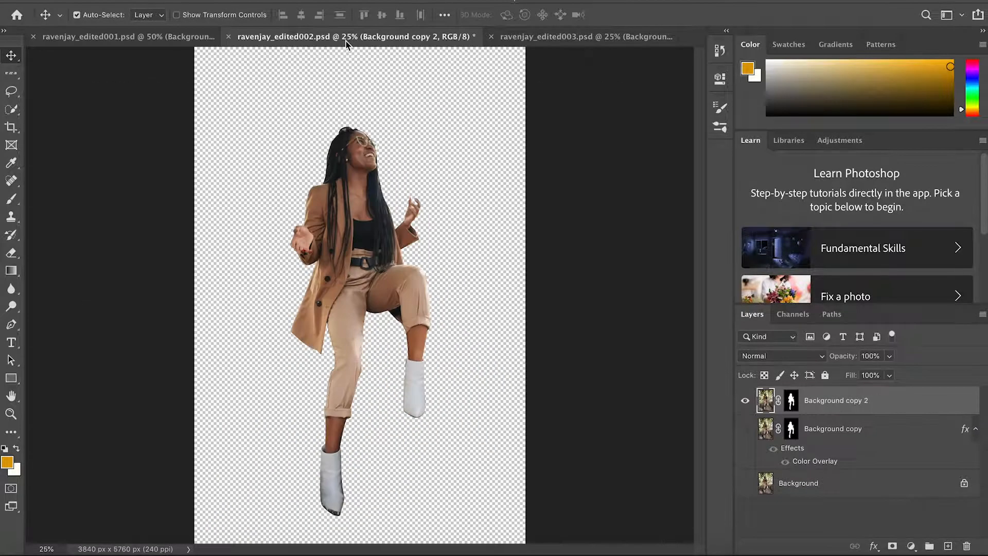
pyautogui.click(589, 30)
pyautogui.click(186, 31)
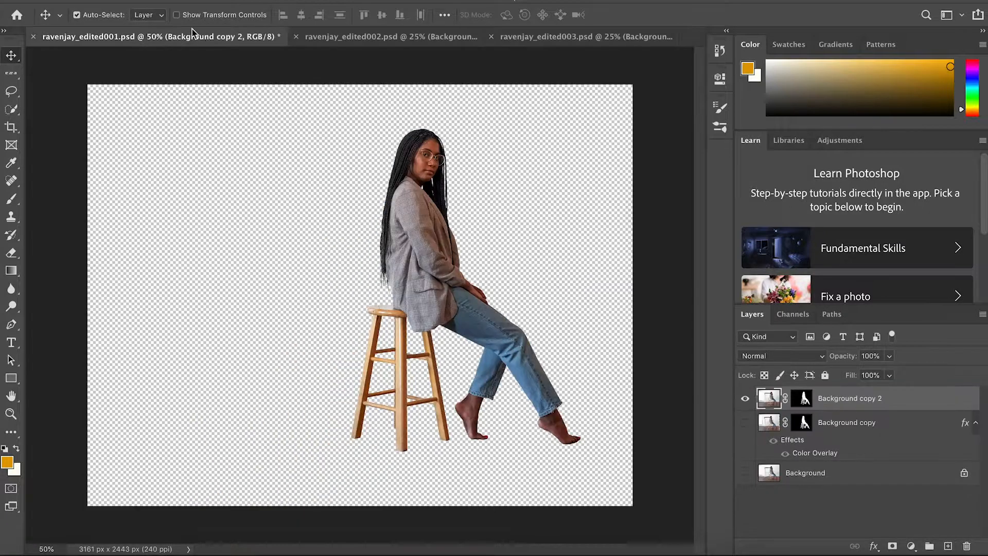
pyautogui.click(346, 38)
pyautogui.click(513, 36)
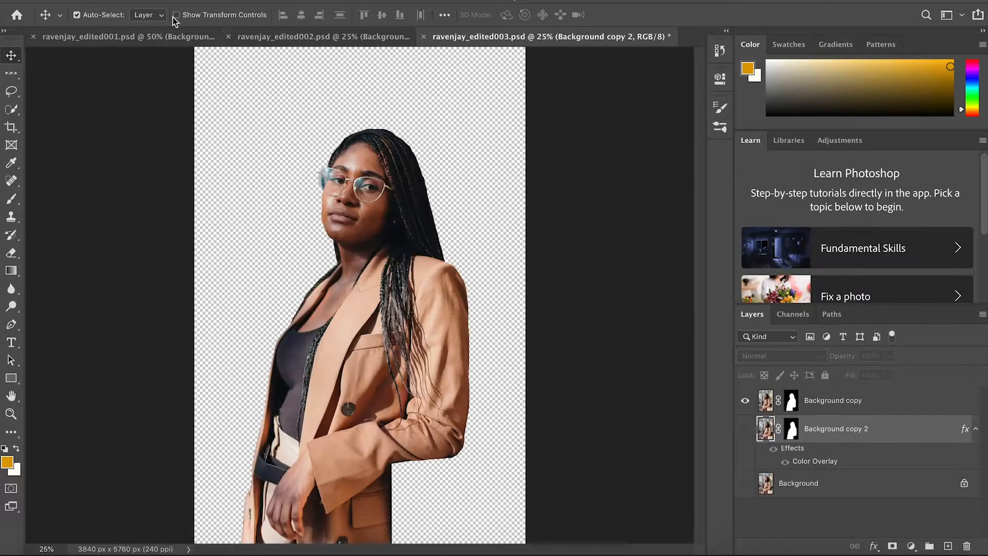
# Step: Copy the cutout of the woman in white boots from ravenjay_edited002.psd into ravenjay_edited001.psd
pyautogui.click(155, 36)
pyautogui.moveTo(407, 205); pyautogui.dragTo(355, 226)
pyautogui.click(379, 37)
# Step: Scale down the white-boots cutout with Free Transform and place it beside the seated figure
pyautogui.click(126, 1)
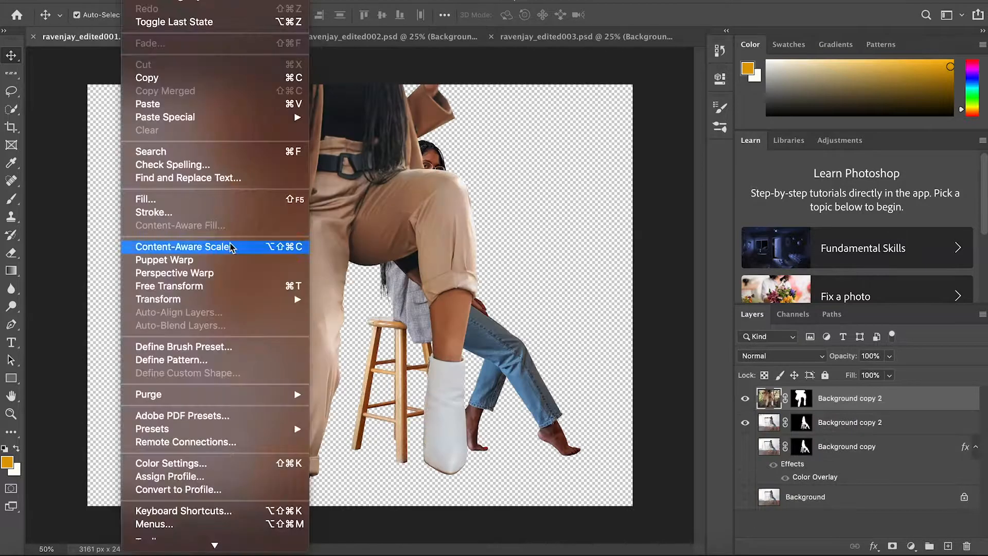
pyautogui.click(216, 288)
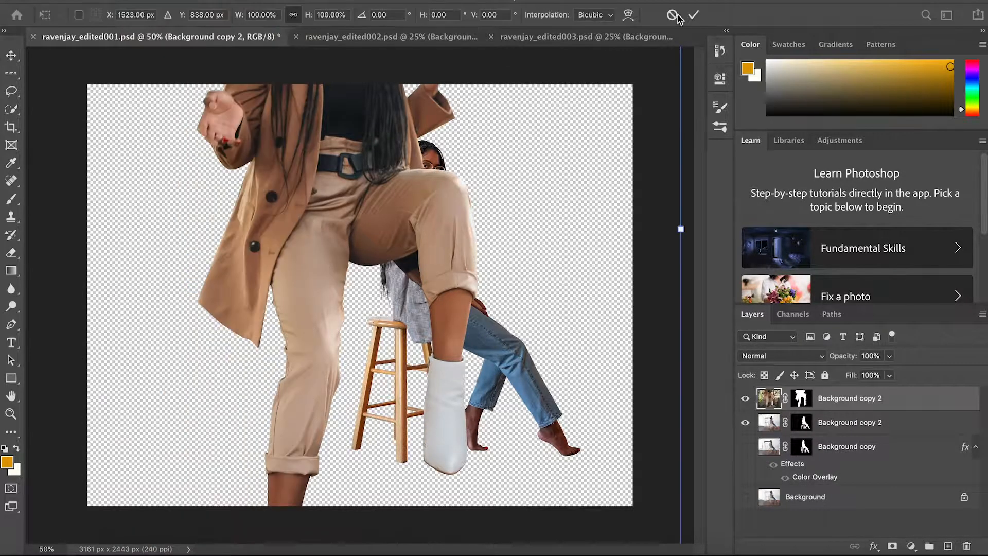
pyautogui.scroll(-3, 587, 165)
pyautogui.scroll(-2, 580, 169)
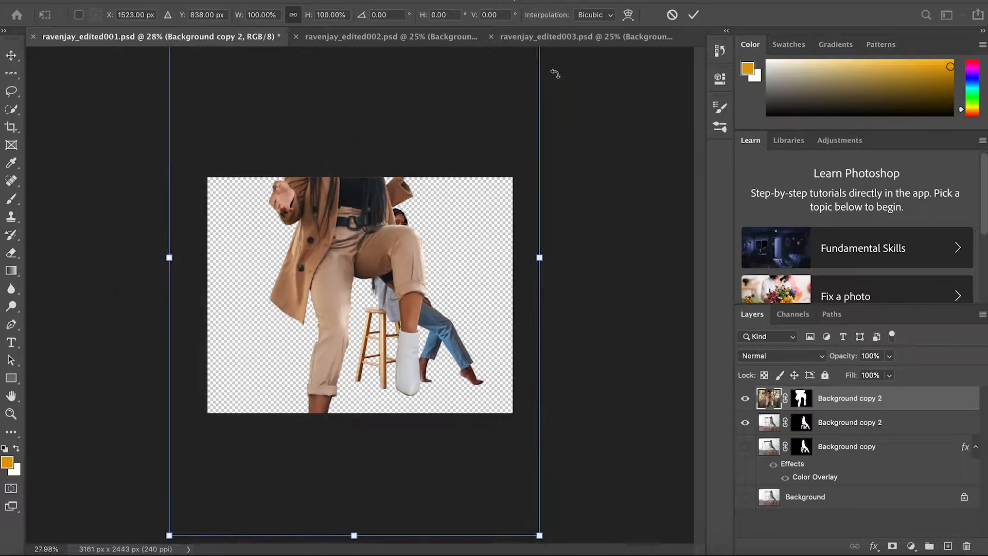
pyautogui.scroll(-2, 534, 61)
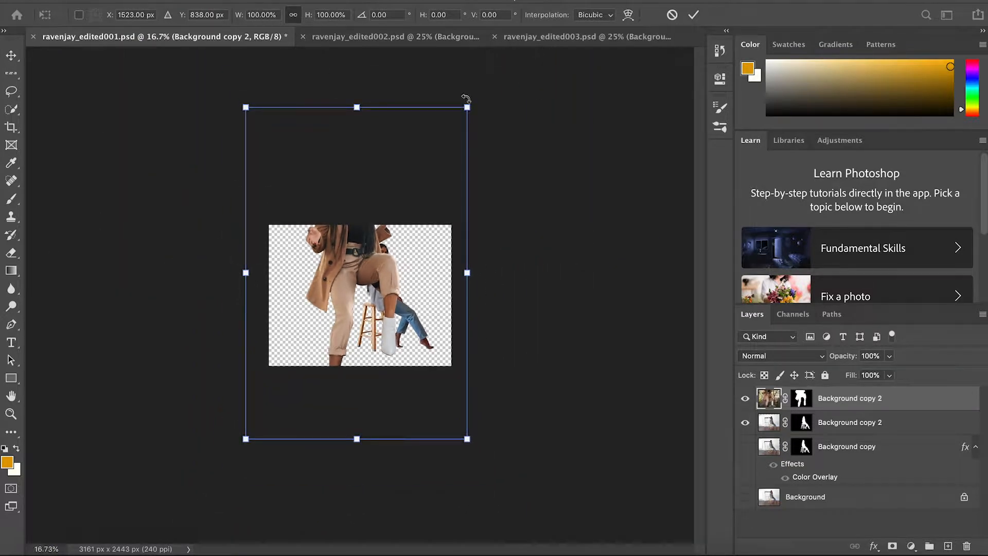
pyautogui.moveTo(467, 105); pyautogui.dragTo(343, 286)
pyautogui.moveTo(360, 268); pyautogui.dragTo(391, 228)
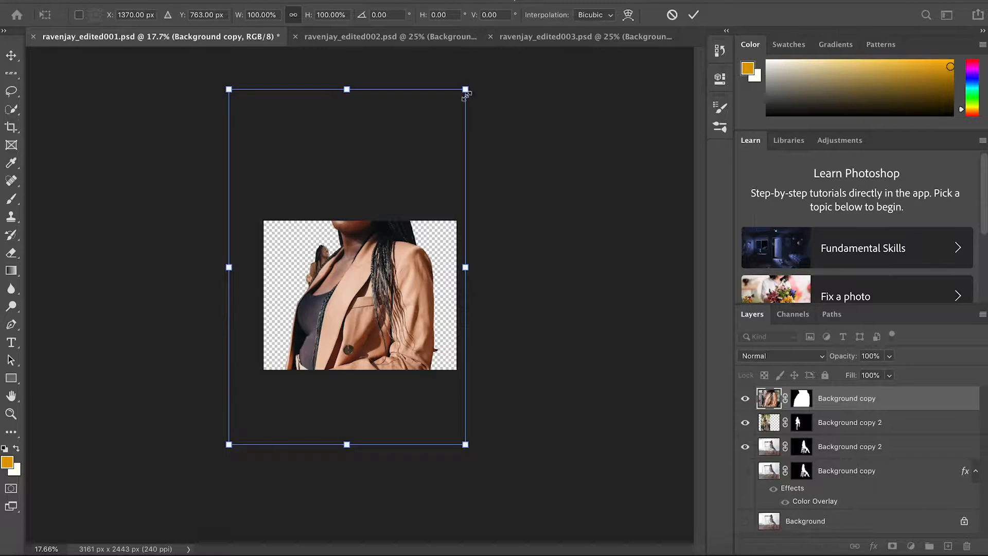
# Step: Scale the tan-blazer close-up cutout to 34.63% and place it between the other two figures
pyautogui.moveTo(465, 89); pyautogui.dragTo(317, 258)
pyautogui.moveTo(302, 318); pyautogui.dragTo(362, 233)
pyautogui.moveTo(401, 189); pyautogui.dragTo(371, 236)
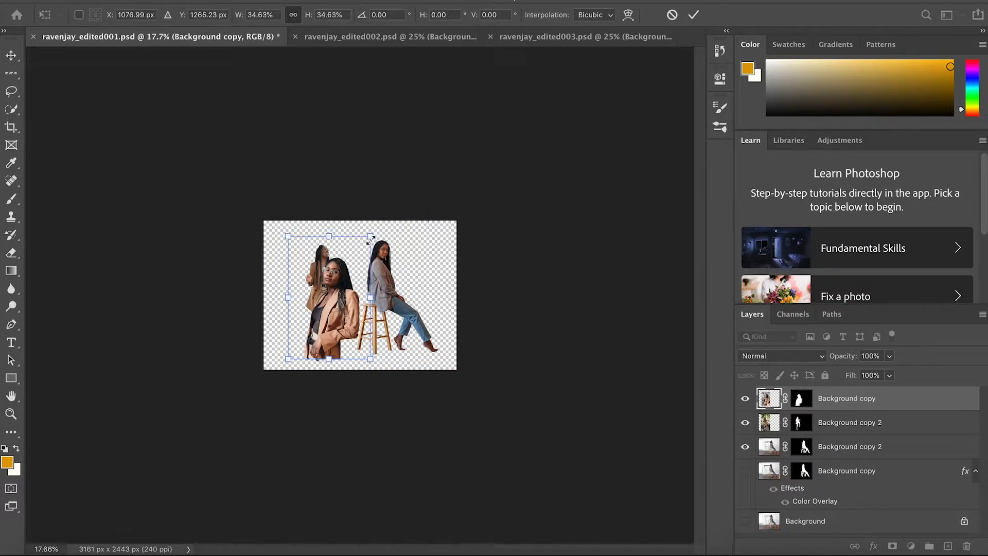
pyautogui.scroll(5, 370, 237)
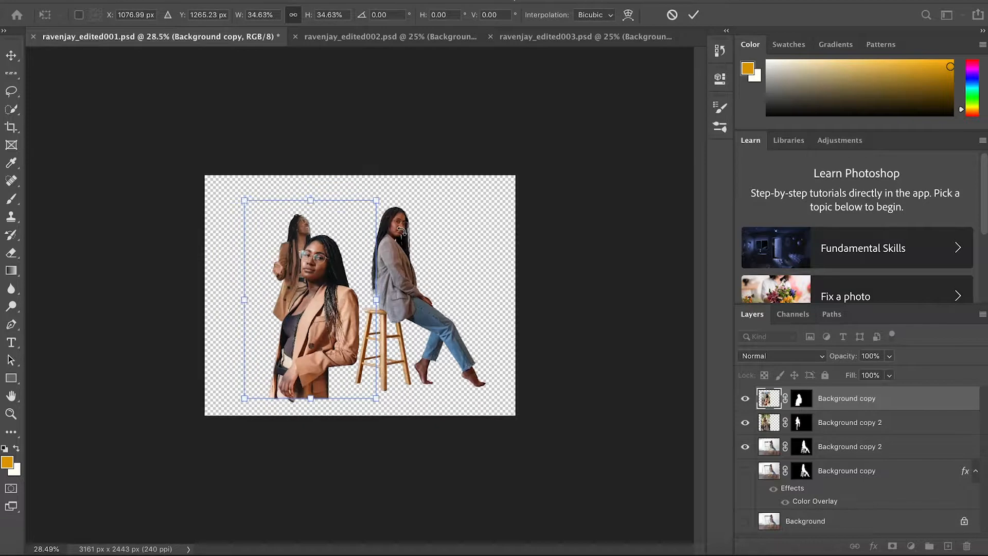
pyautogui.moveTo(333, 326); pyautogui.dragTo(367, 312)
pyautogui.scroll(2, 368, 311)
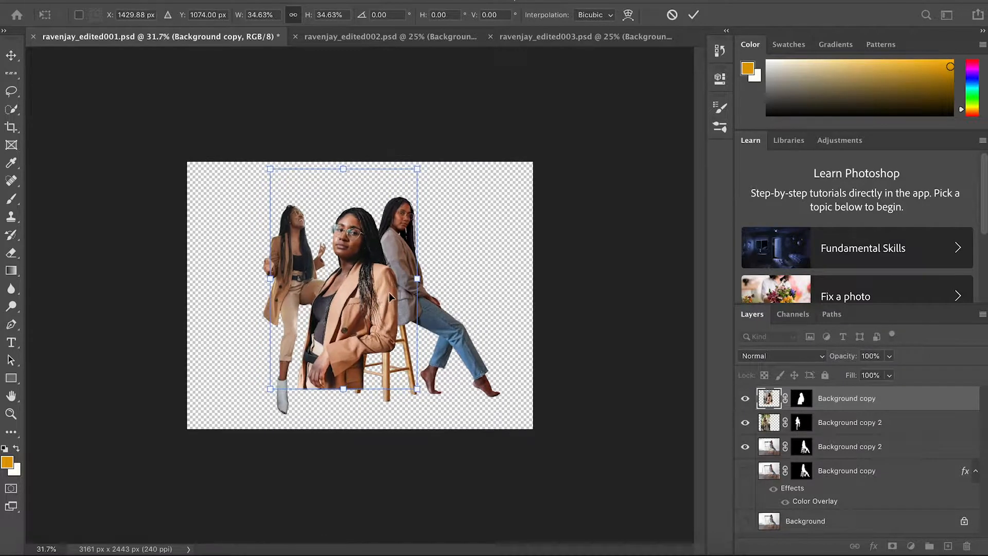
pyautogui.scroll(5, 354, 318)
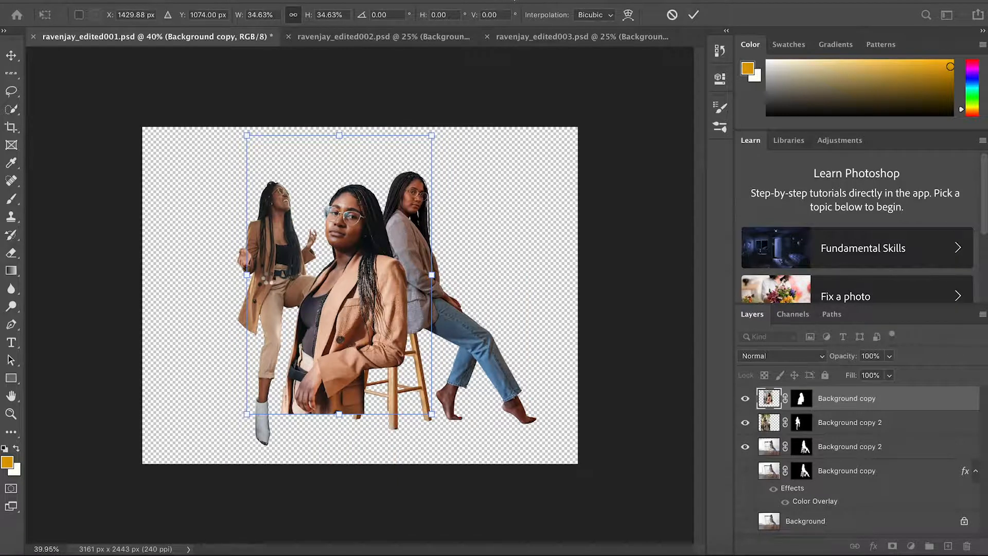
pyautogui.press('Return')
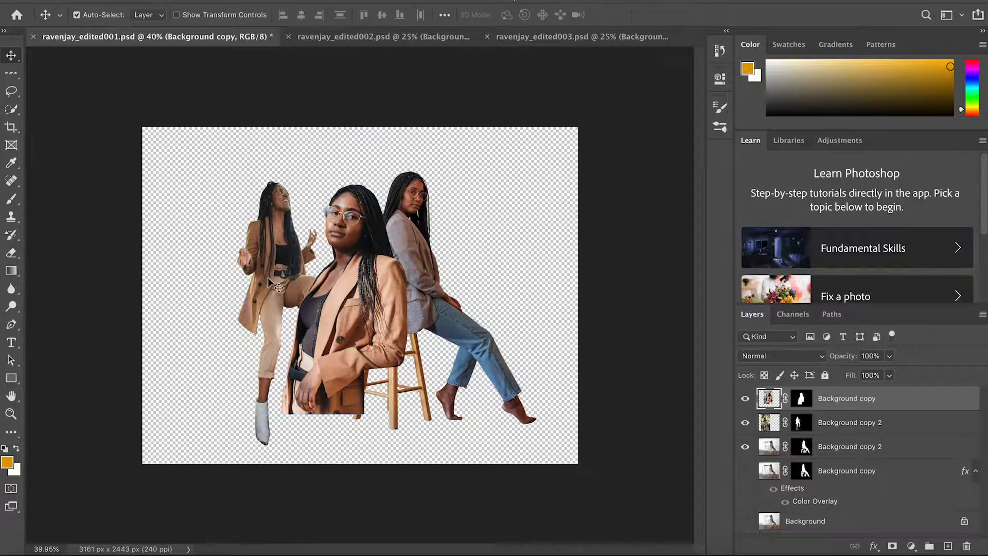
# Step: Rearrange the three cutouts, shifting the tan-blazer figure to the right of the canvas and the seated figure beside the white-boots one
pyautogui.moveTo(268, 280)
pyautogui.mouseDown()
pyautogui.moveTo(227, 289)
pyautogui.moveTo(354, 287)
pyautogui.moveTo(438, 301)
pyautogui.moveTo(461, 285)
pyautogui.moveTo(486, 291)
pyautogui.moveTo(264, 275)
pyautogui.moveTo(255, 283)
pyautogui.mouseUp()
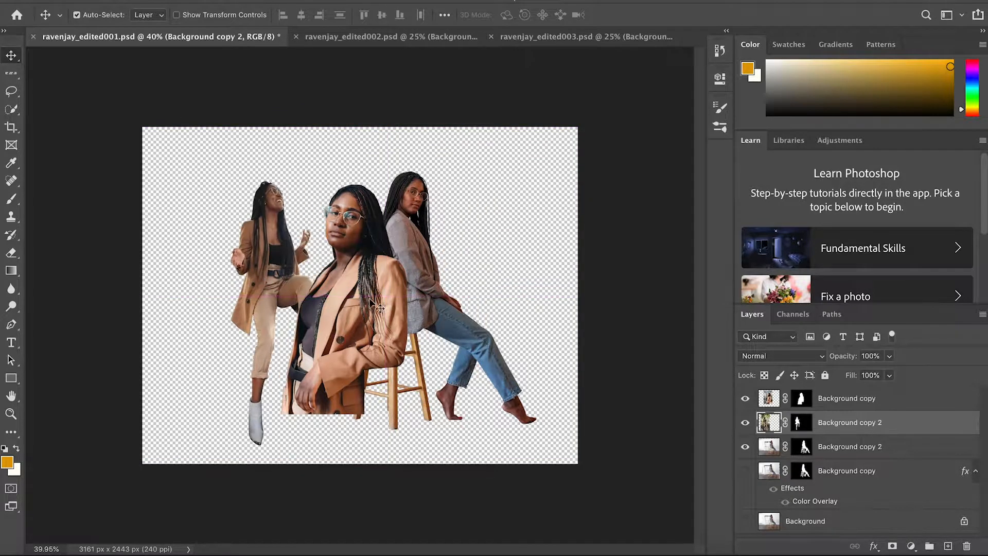
pyautogui.moveTo(392, 311); pyautogui.dragTo(481, 306)
pyautogui.moveTo(430, 289); pyautogui.dragTo(343, 278)
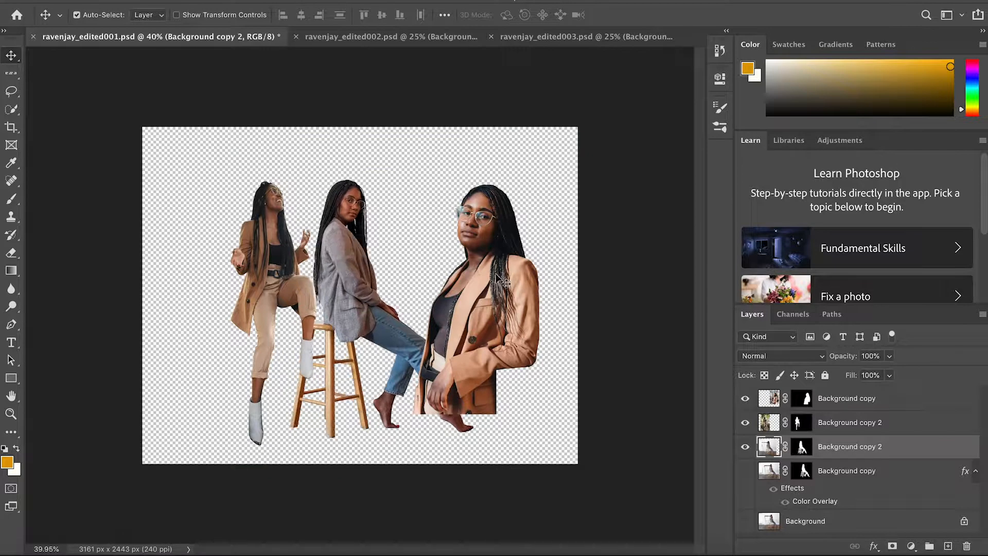
pyautogui.moveTo(486, 280); pyautogui.dragTo(454, 288)
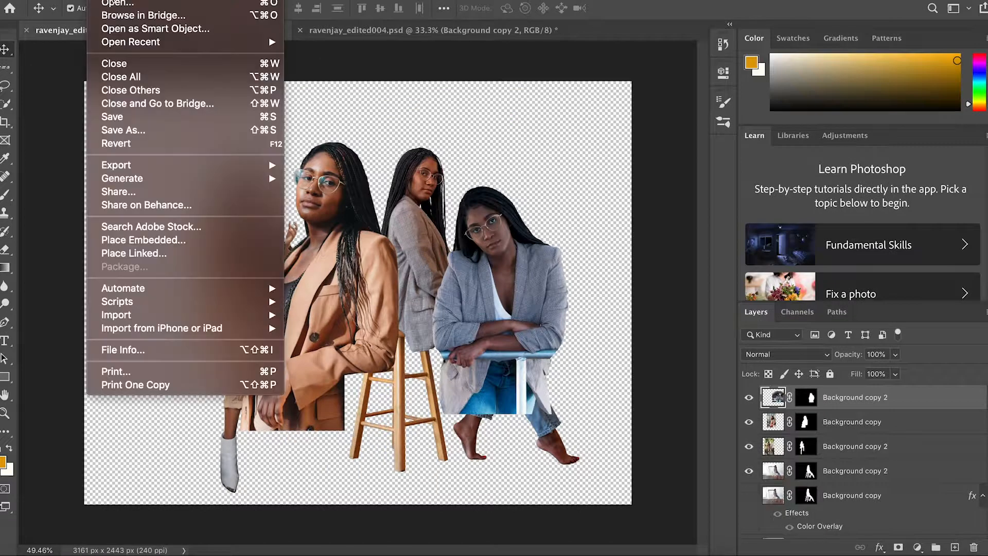
# Step: Start a new document and name it RJ_Banner_
pyautogui.click(114, 0)
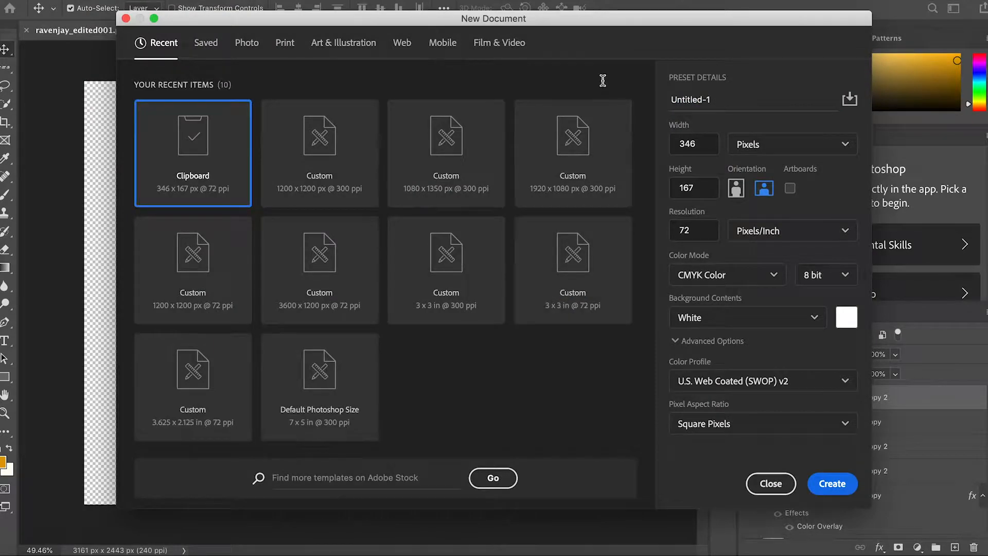
pyautogui.click(690, 99)
pyautogui.write('RJ_W')
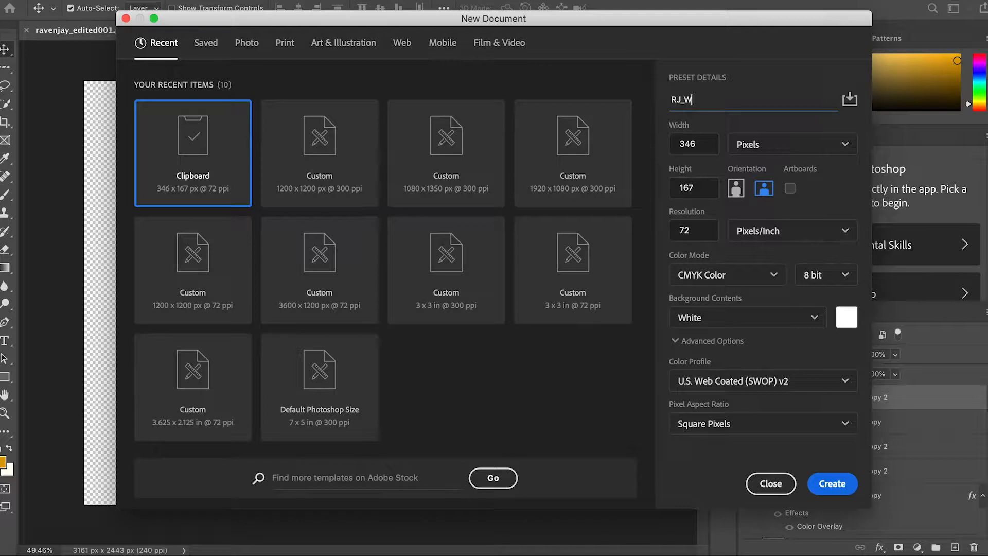
pyautogui.write('ebsite')
pyautogui.press('BackSpace')
pyautogui.press('BackSpace')
pyautogui.press('BackSpace')
pyautogui.press('BackSpace')
pyautogui.press('BackSpace')
pyautogui.press('BackSpace')
pyautogui.press('BackSpace')
pyautogui.write('Banner_')
# Step: Create the banner document at 1920 × 1080 pixels, 300 pixels/inch, in RGB Color with transparent background contents
pyautogui.press('Tab')
pyautogui.write('1920')
pyautogui.press('Tab')
pyautogui.write('1080')
pyautogui.press('Tab')
pyautogui.write('300')
pyautogui.click(754, 273)
pyautogui.click(700, 352)
pyautogui.click(742, 317)
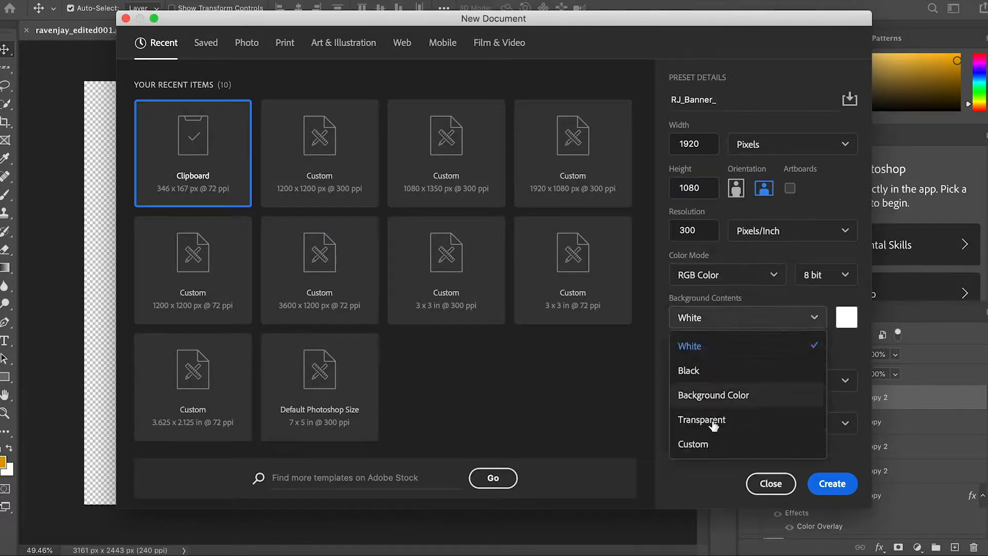
pyautogui.click(705, 420)
pyautogui.press('Return')
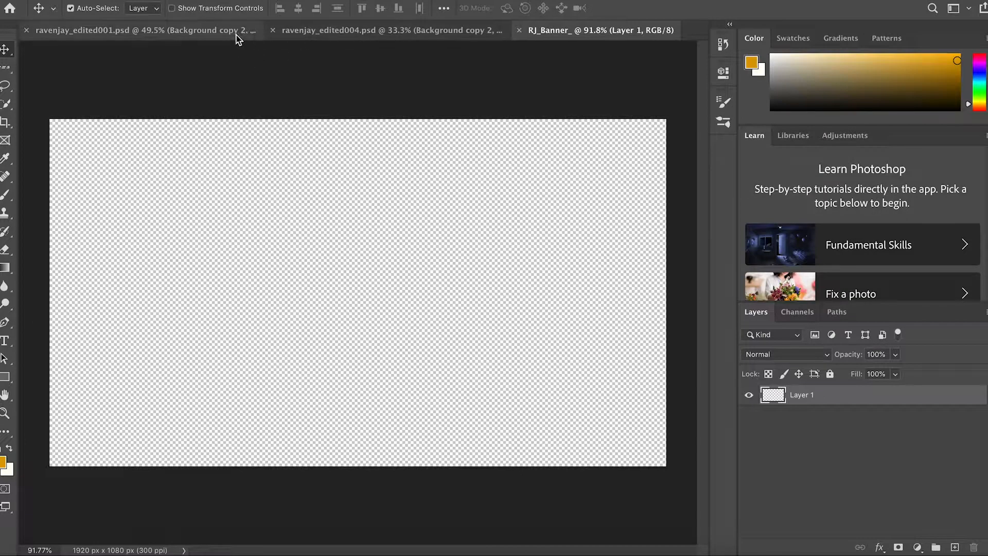
# Step: Close ravenjay_edited004.psd without saving its changes
pyautogui.click(303, 32)
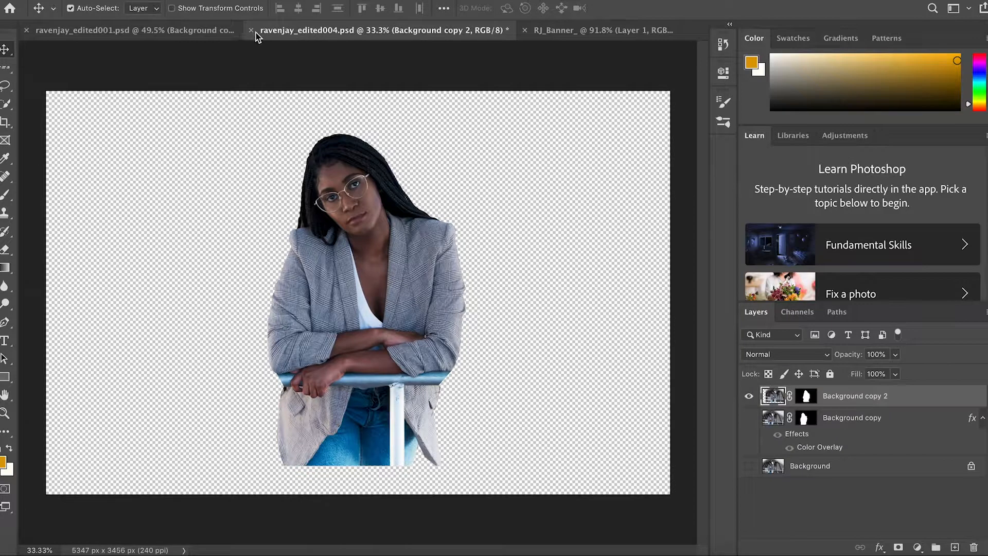
pyautogui.click(251, 31)
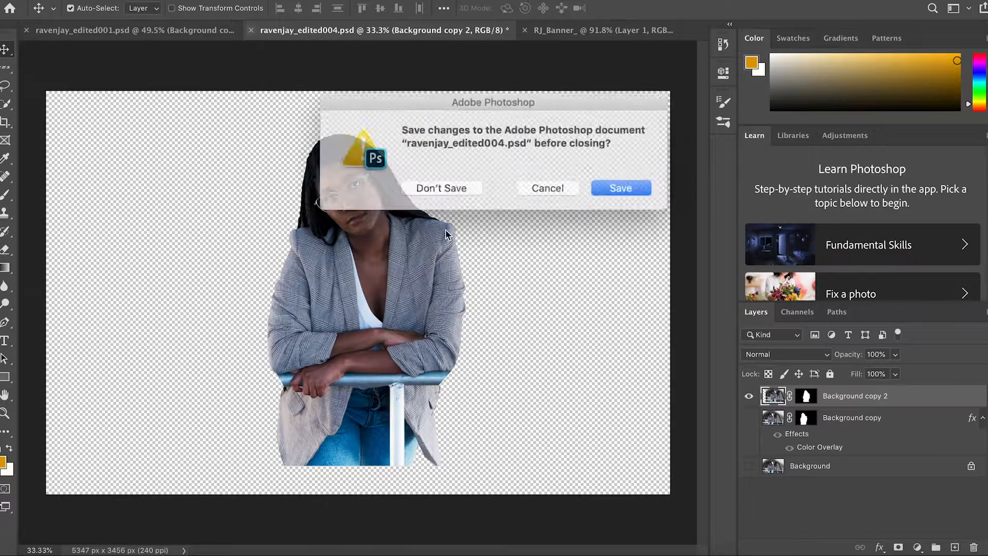
pyautogui.click(462, 189)
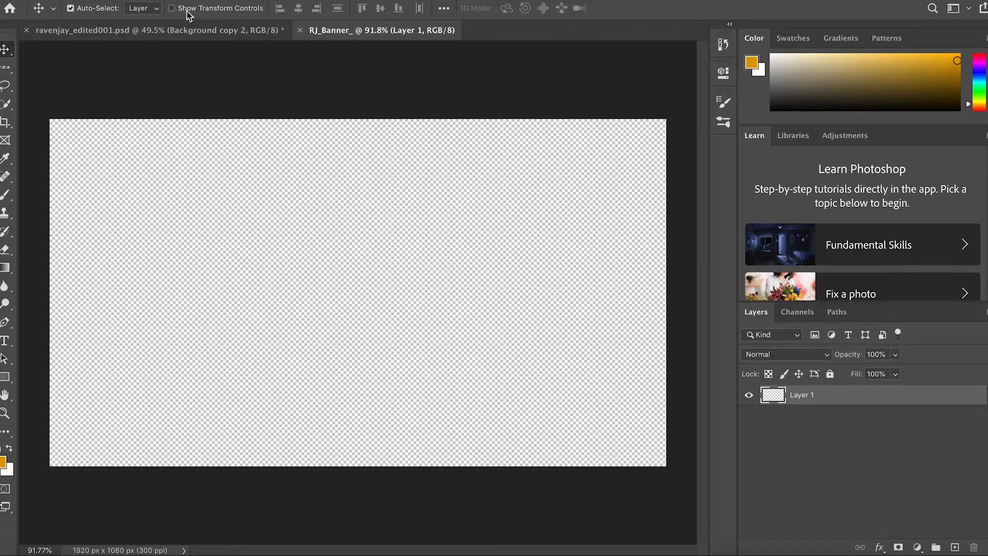
# Step: Spread the four cutouts across the canvas of ravenjay_edited001.psd so the figures overlap less
pyautogui.click(181, 34)
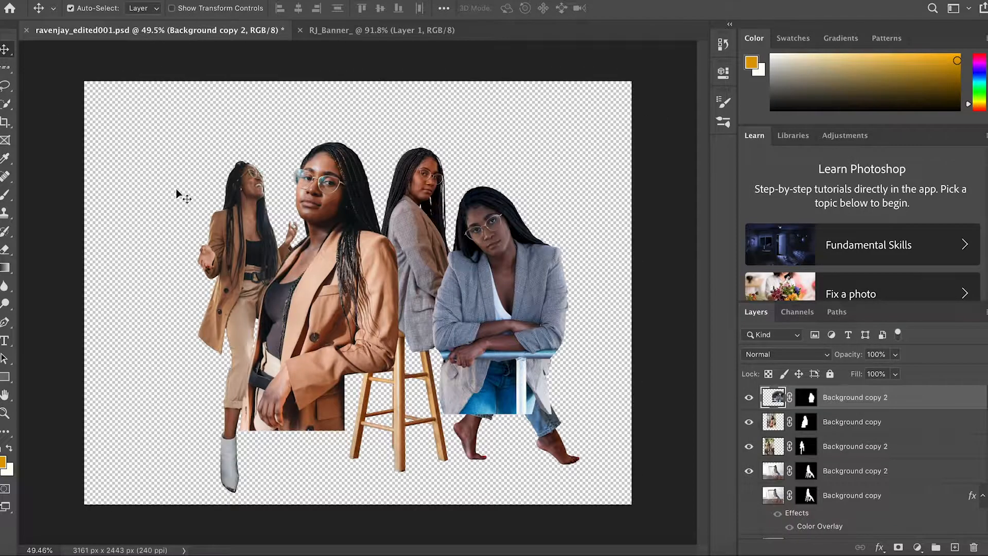
pyautogui.moveTo(346, 266)
pyautogui.mouseDown()
pyautogui.moveTo(327, 256)
pyautogui.moveTo(327, 265)
pyautogui.moveTo(355, 265)
pyautogui.mouseUp()
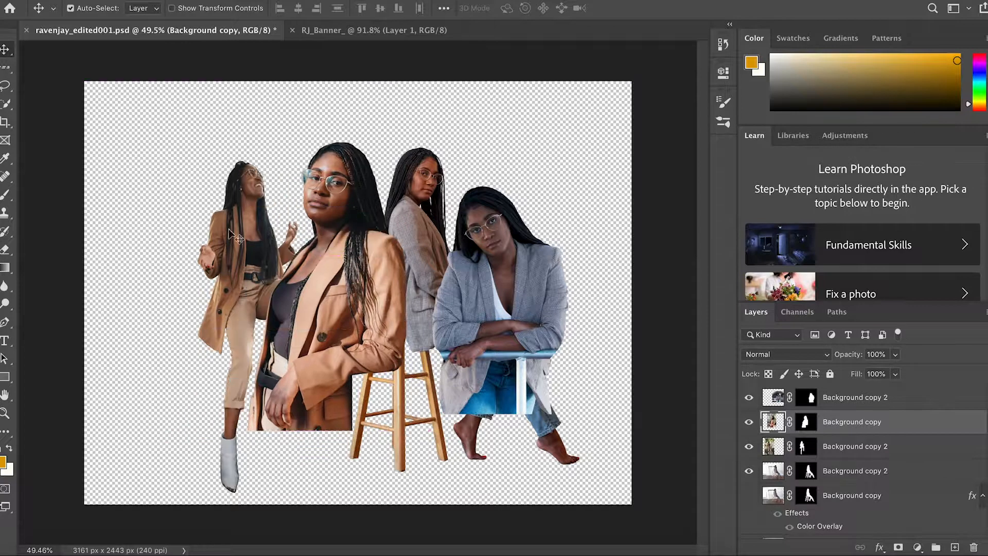
pyautogui.click(215, 233)
pyautogui.moveTo(216, 233); pyautogui.dragTo(188, 202)
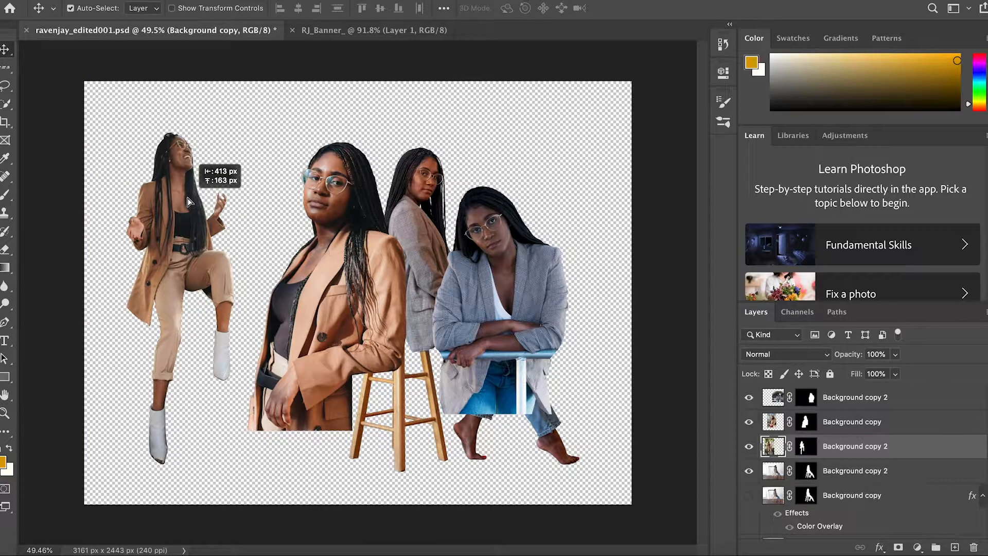
pyautogui.moveTo(188, 202); pyautogui.dragTo(189, 202)
pyautogui.moveTo(320, 250); pyautogui.dragTo(292, 240)
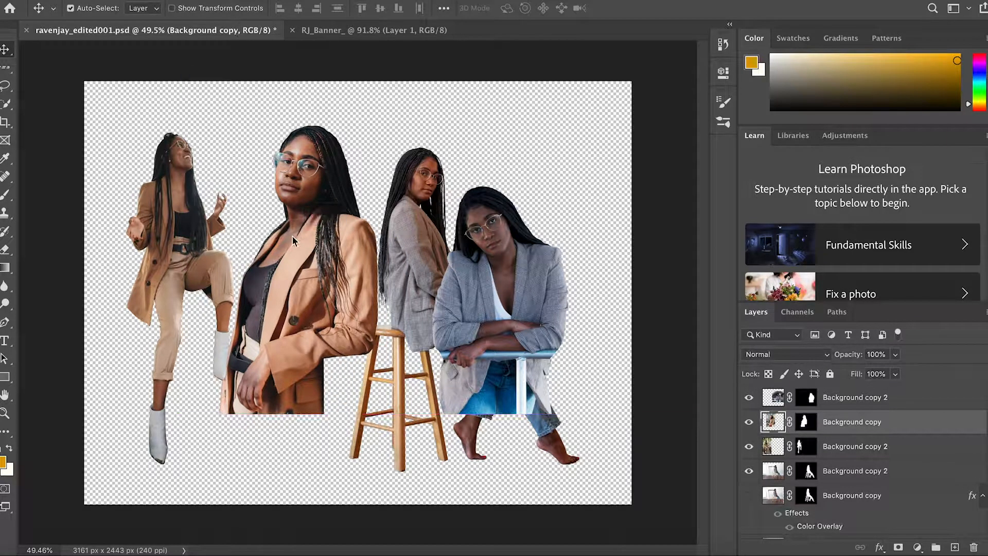
pyautogui.moveTo(431, 230); pyautogui.dragTo(410, 205)
pyautogui.click(494, 222)
pyautogui.moveTo(495, 223); pyautogui.dragTo(508, 202)
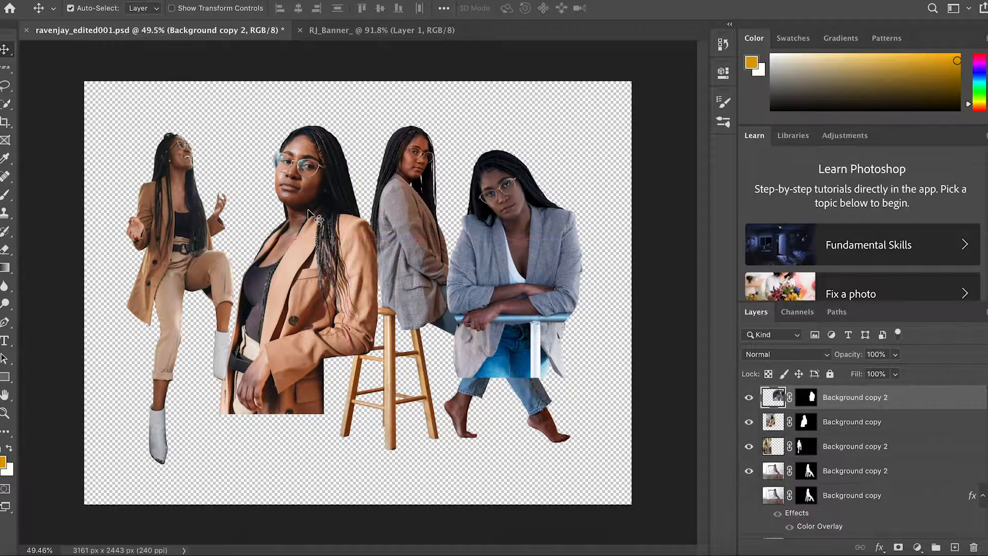
# Step: Copy the tan-blazer cutout from ravenjay_edited001.psd into RJ_Banner_ and start Free Transform on it
pyautogui.moveTo(316, 257); pyautogui.dragTo(389, 37)
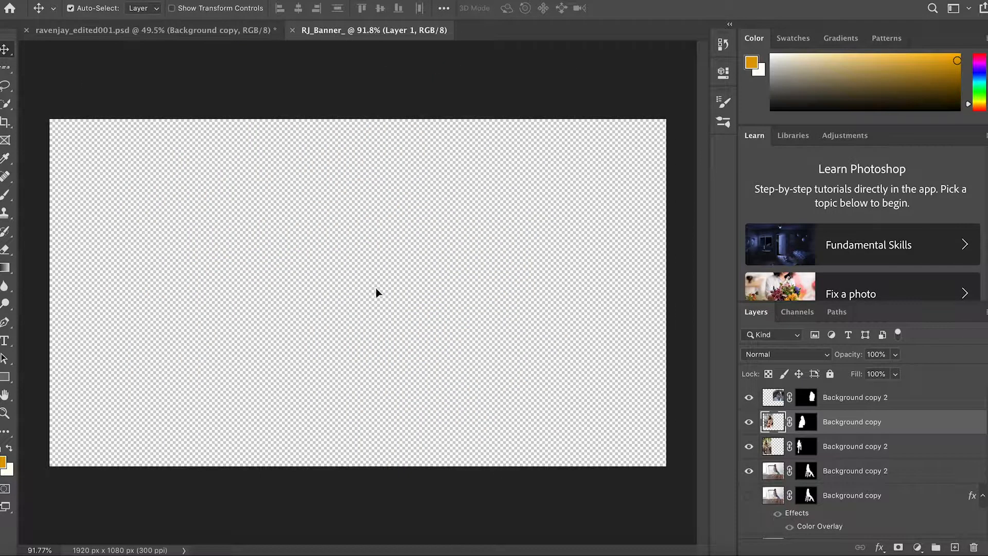
pyautogui.moveTo(378, 288); pyautogui.dragTo(376, 288)
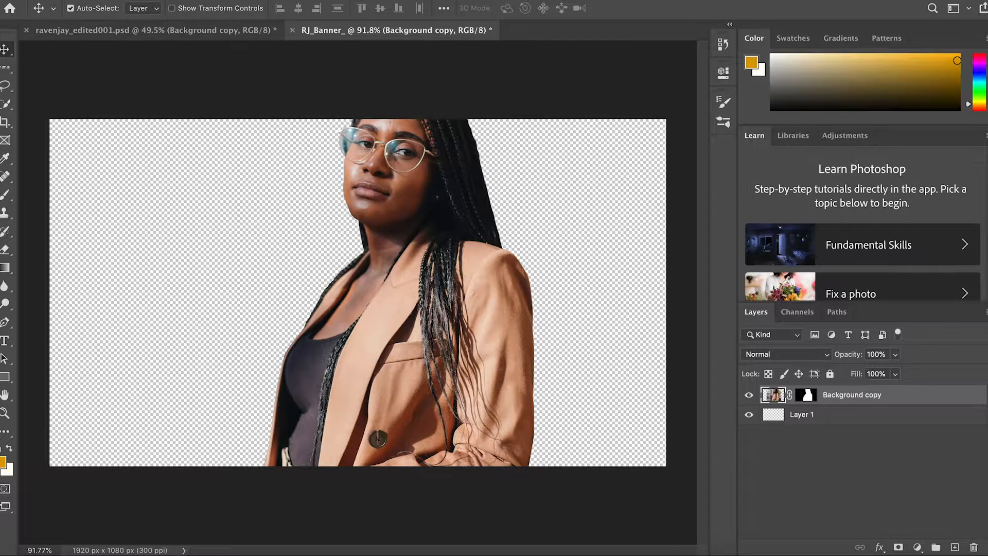
pyautogui.click(127, 1)
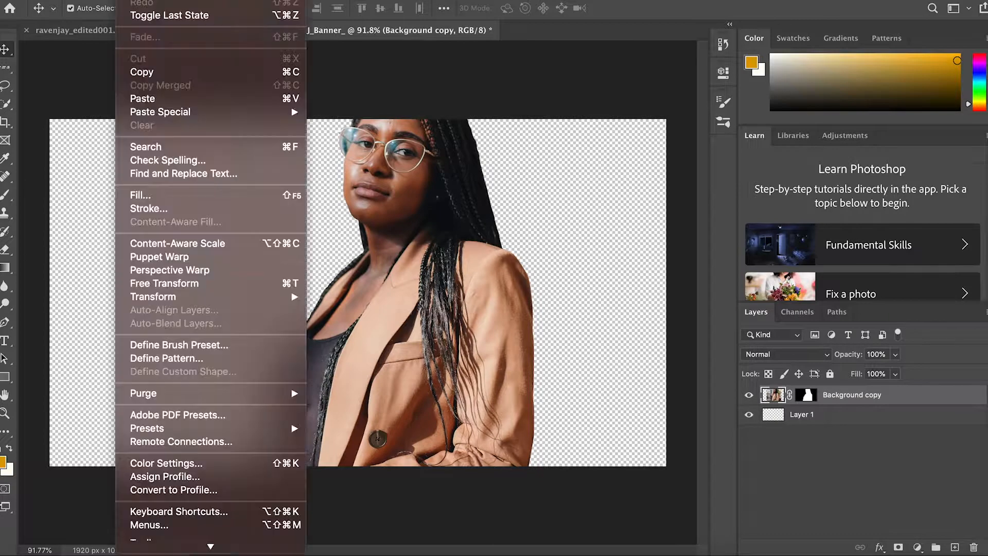
pyautogui.click(188, 283)
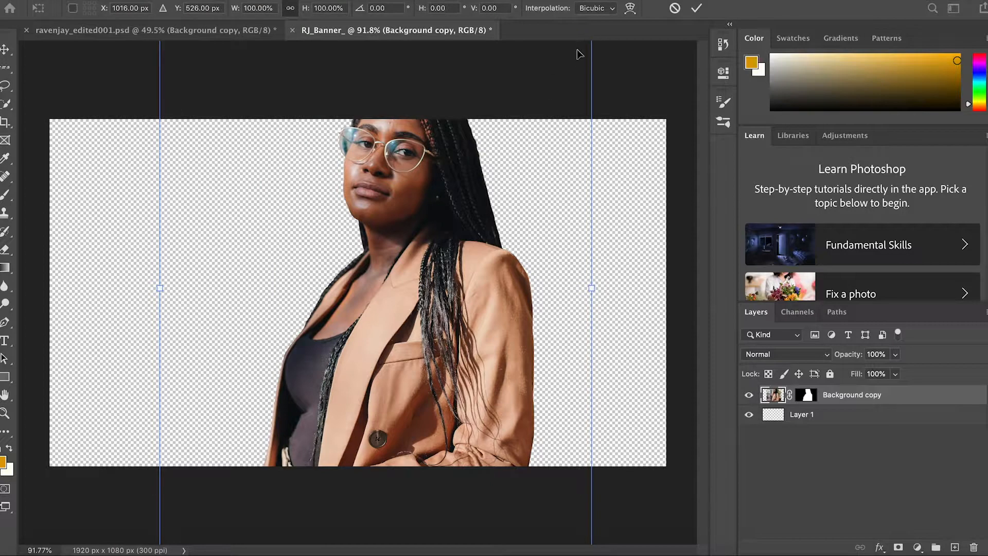
pyautogui.scroll(-4, 535, 110)
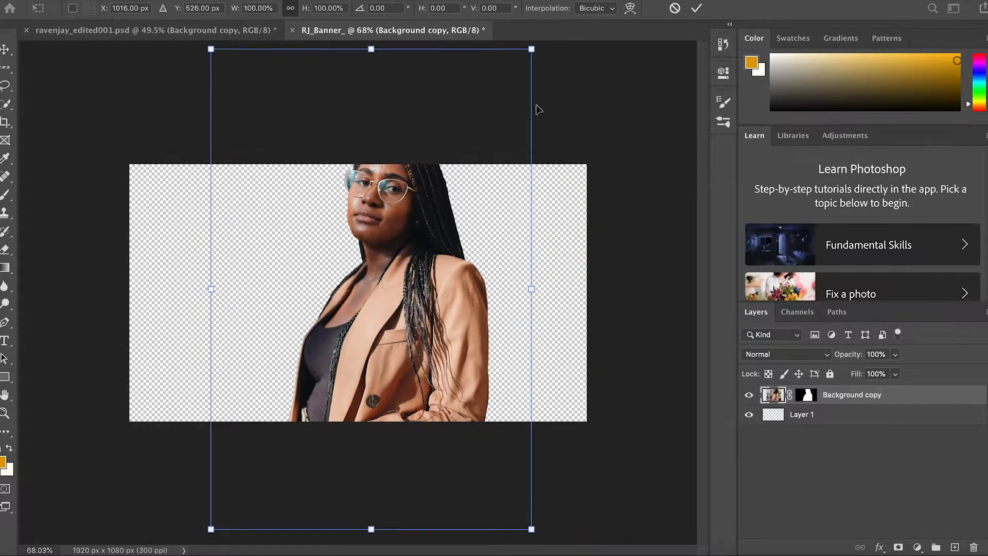
# Step: Try scaling down the tan-blazer cutout in the banner, and undo the scaling
pyautogui.moveTo(533, 47); pyautogui.dragTo(440, 220)
pyautogui.moveTo(415, 263); pyautogui.dragTo(414, 263)
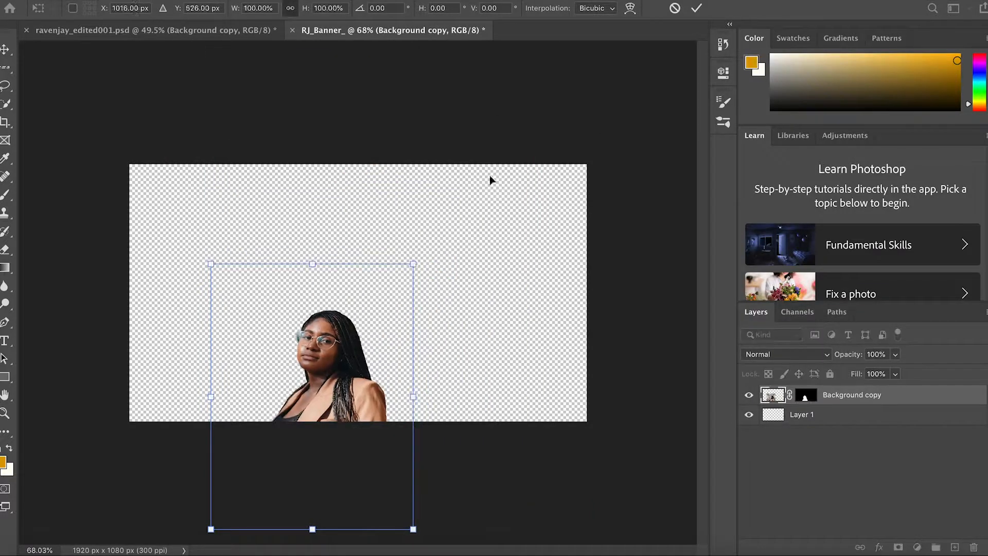
pyautogui.hotkey('ctrl', 'z')
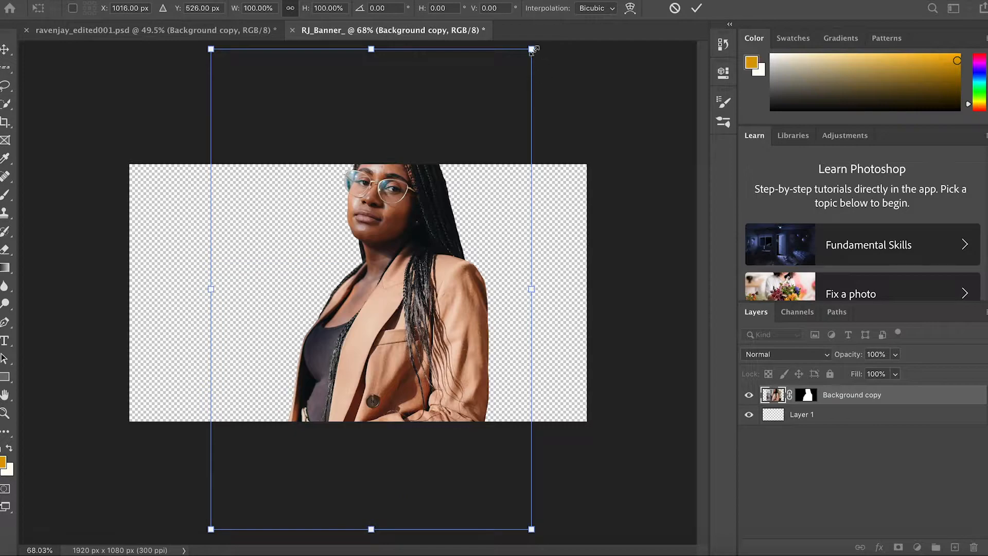
# Step: Scale down the tan-blazer cutout and place it near the middle of the RJ_Banner_ canvas, applying the transformation
pyautogui.moveTo(523, 72); pyautogui.dragTo(419, 252)
pyautogui.moveTo(339, 344); pyautogui.dragTo(382, 251)
pyautogui.press('Return')
# Step: Copy the seated plaid-blazer cutout from ravenjay_edited001.psd into RJ_Banner_ and arrange it back to back with the tan-blazer figure
pyautogui.click(243, 30)
pyautogui.moveTo(444, 257); pyautogui.dragTo(290, 309)
pyautogui.moveTo(401, 144); pyautogui.dragTo(434, 389)
pyautogui.press('super+plus')
pyautogui.moveTo(330, 321); pyautogui.dragTo(340, 321)
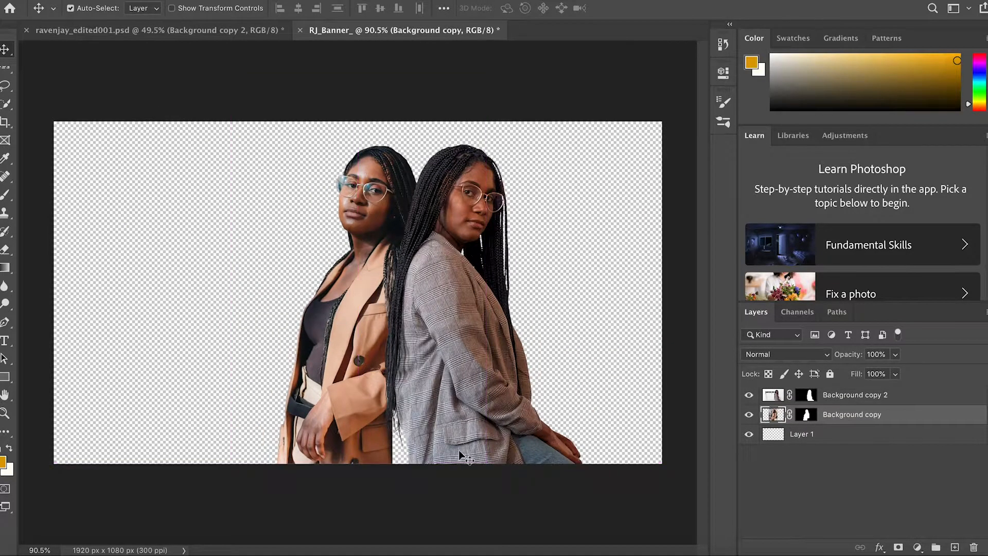
pyautogui.click(254, 35)
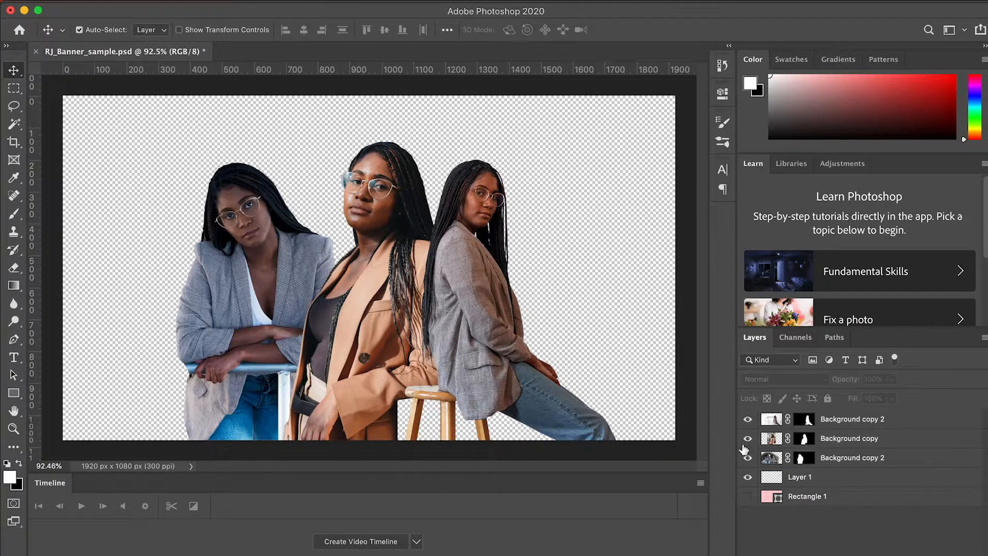
# Step: Hide and reshow the three cutout layers in RJ_Banner_sample.psd to check the composition
pyautogui.moveTo(747, 420); pyautogui.dragTo(754, 465)
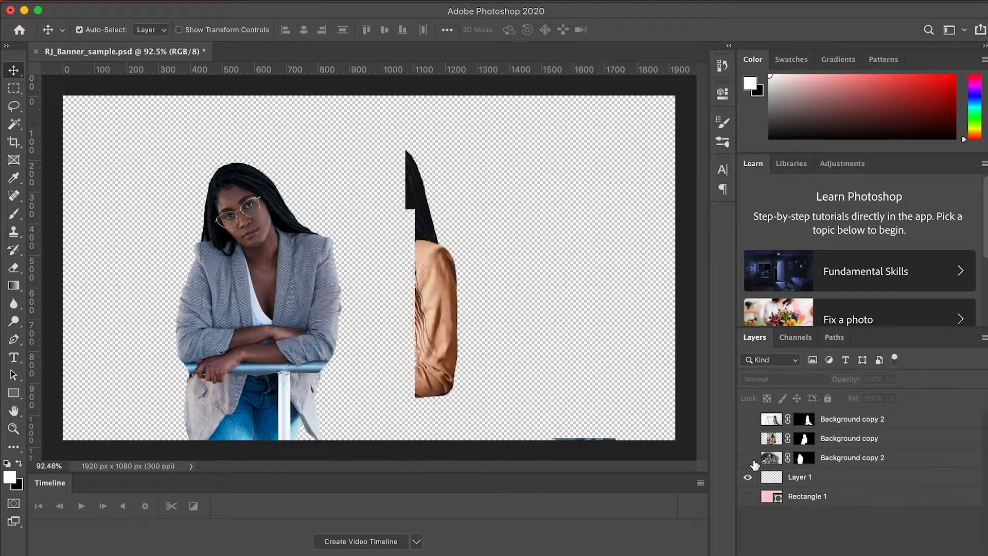
pyautogui.click(752, 460)
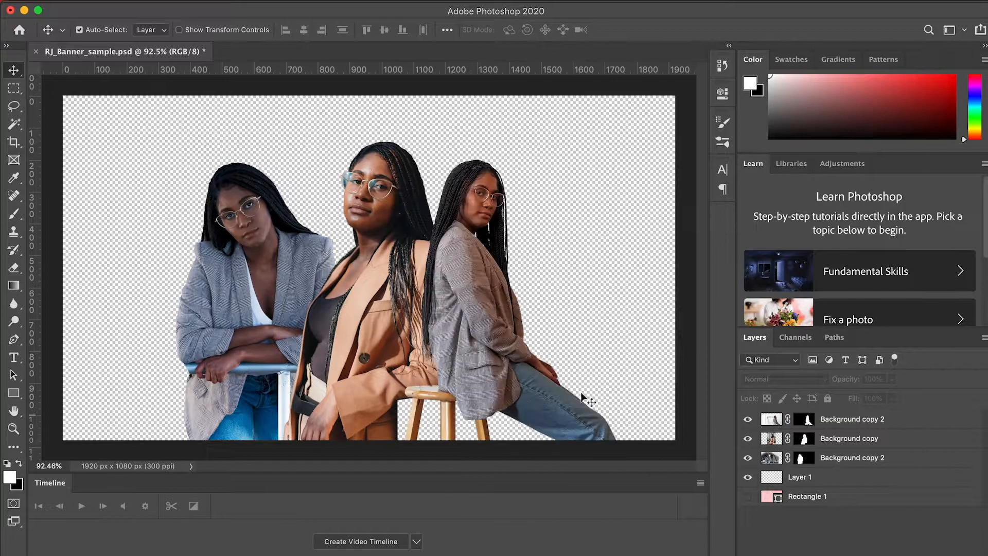
# Step: Shift the three figures toward the right side of the canvas and group them closer together
pyautogui.moveTo(366, 366); pyautogui.dragTo(377, 367)
pyautogui.moveTo(272, 355); pyautogui.dragTo(349, 350)
pyautogui.click(483, 419)
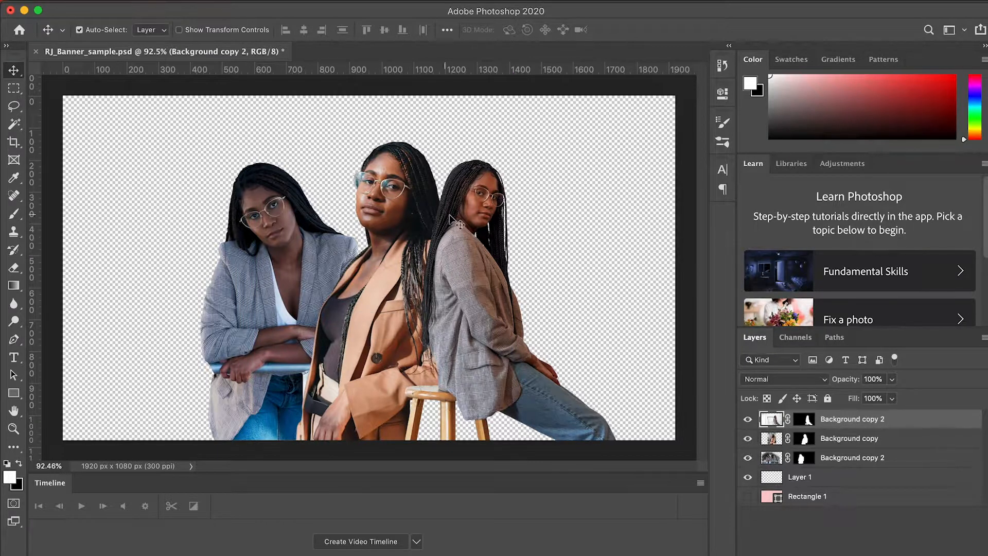
pyautogui.moveTo(455, 215); pyautogui.dragTo(459, 209)
pyautogui.moveTo(399, 224); pyautogui.dragTo(395, 236)
pyautogui.moveTo(268, 235)
pyautogui.mouseDown()
pyautogui.moveTo(281, 242)
pyautogui.moveTo(288, 232)
pyautogui.mouseUp()
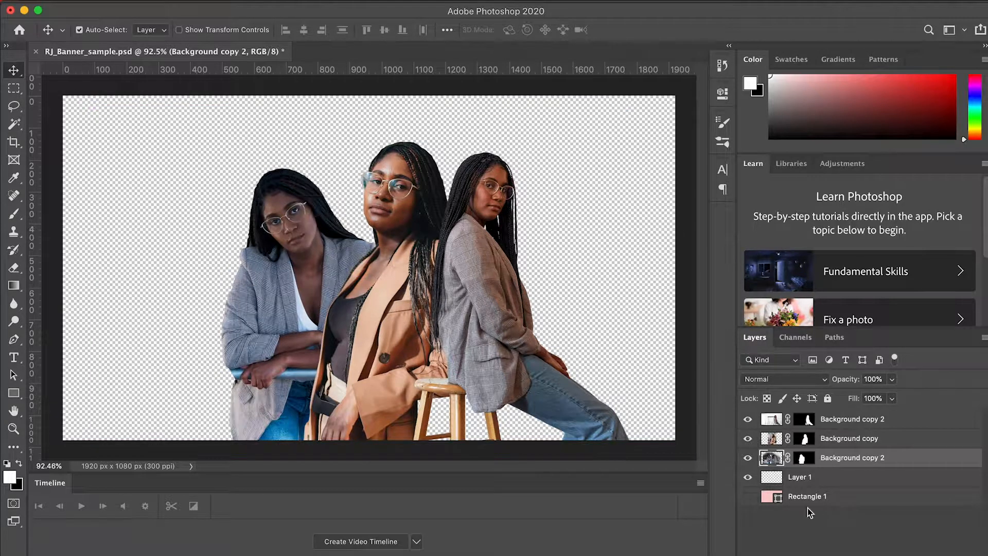
# Step: Set the fill of the Rectangle 1 layer to pink #f8c9c9 and show the layer as the banner background
pyautogui.click(779, 500)
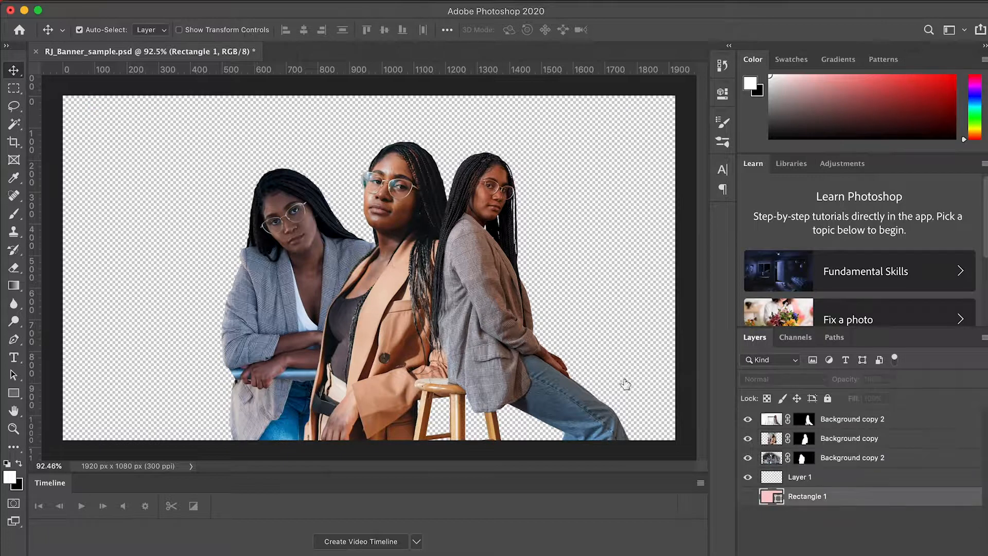
pyautogui.doubleClick(775, 496)
pyautogui.moveTo(484, 229)
pyautogui.mouseDown()
pyautogui.moveTo(486, 241)
pyautogui.moveTo(483, 227)
pyautogui.mouseUp()
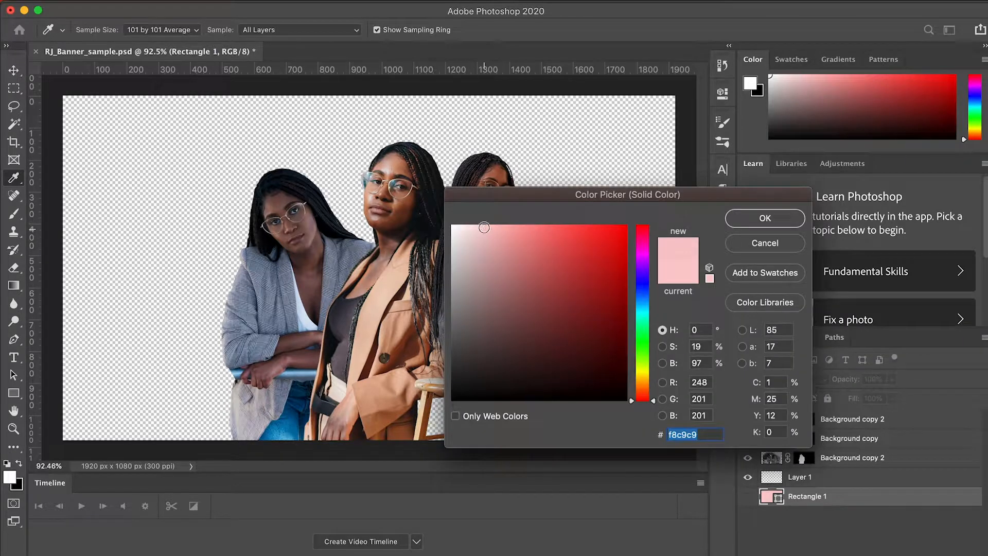
pyautogui.click(765, 220)
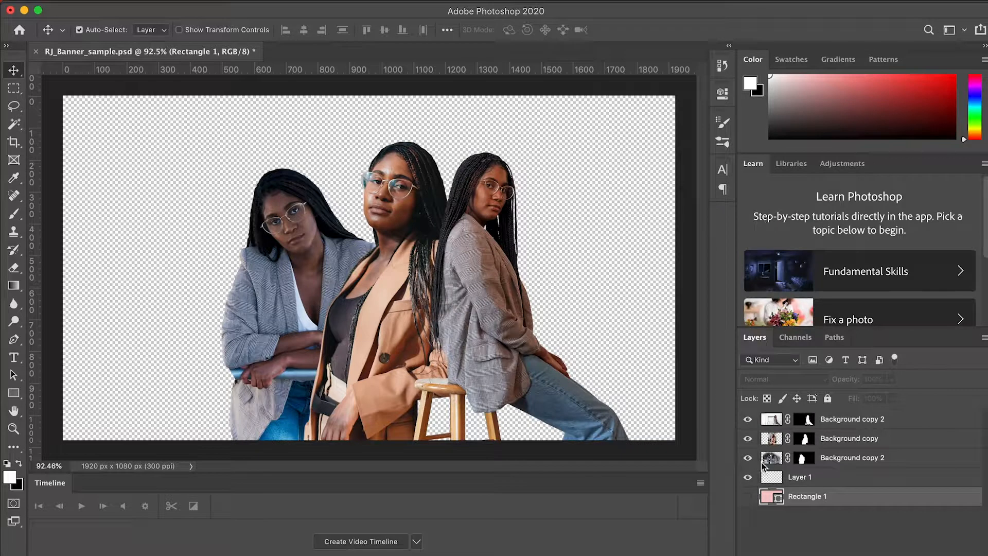
pyautogui.click(748, 496)
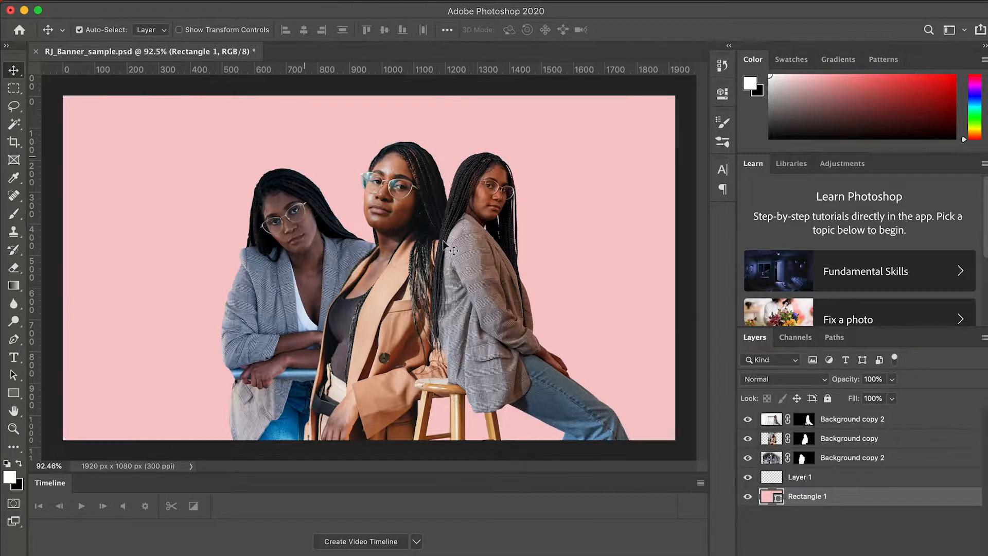
# Step: Duplicate the seated woman's layer, the topmost Background copy 2, under the name chair_sitting
pyautogui.click(818, 427)
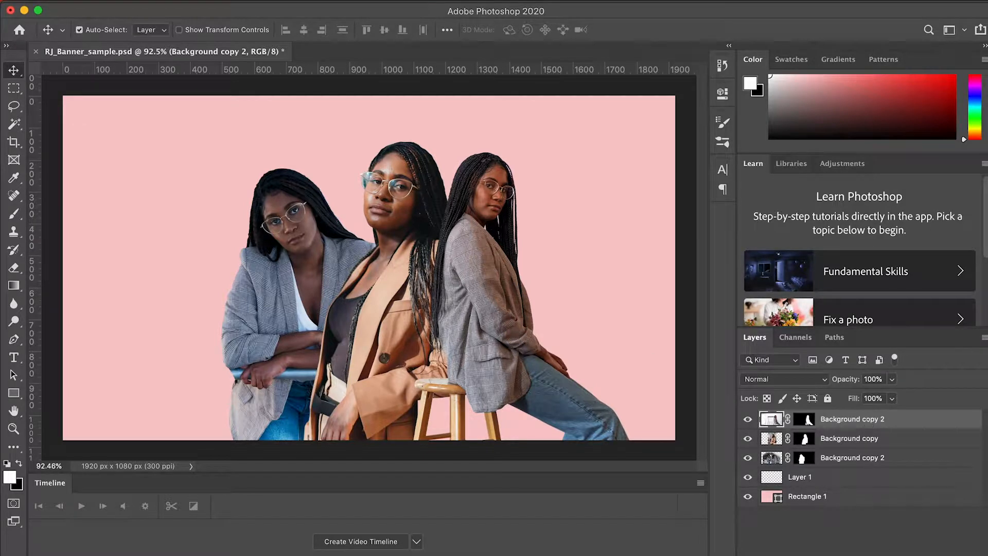
pyautogui.click(870, 554)
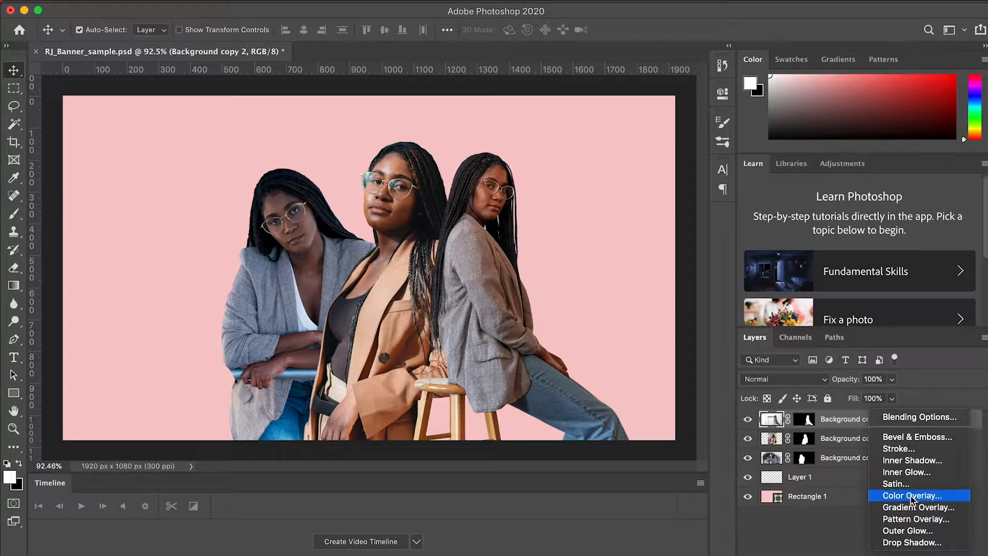
pyautogui.click(861, 522)
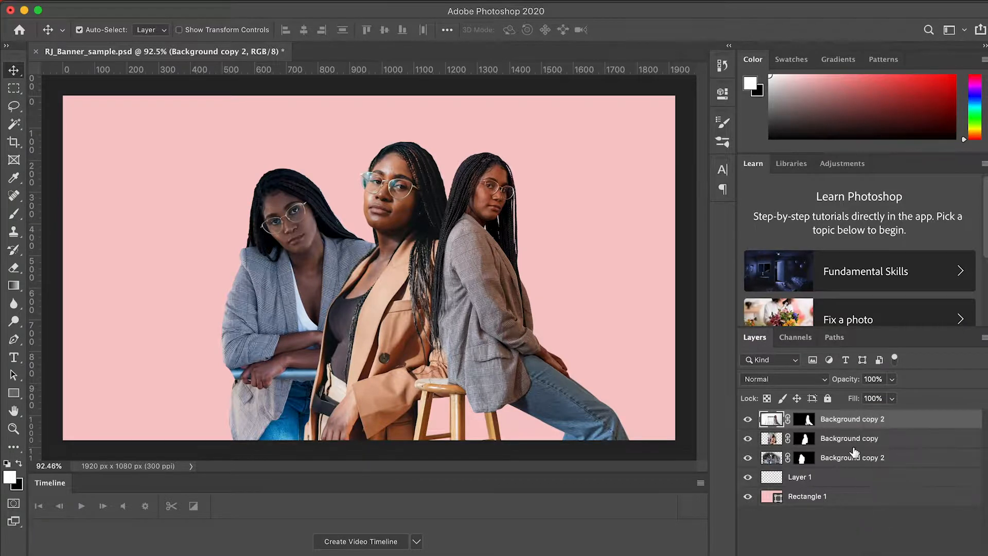
pyautogui.rightClick(846, 423)
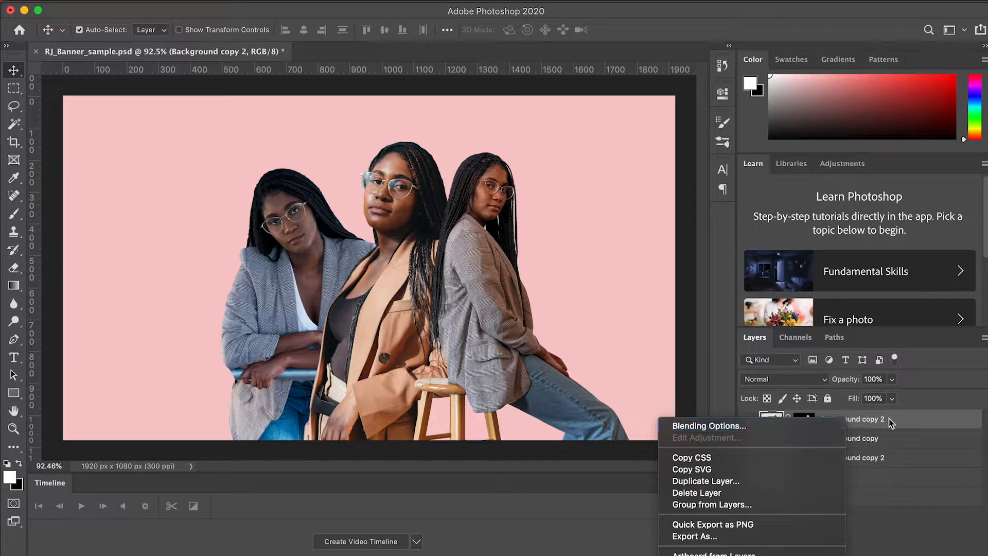
pyautogui.click(763, 482)
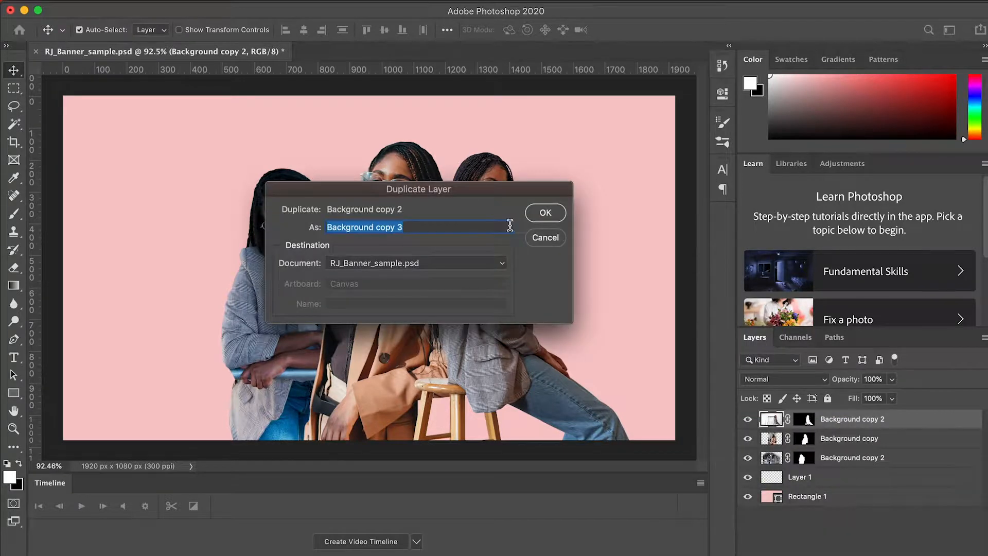
pyautogui.write('char')
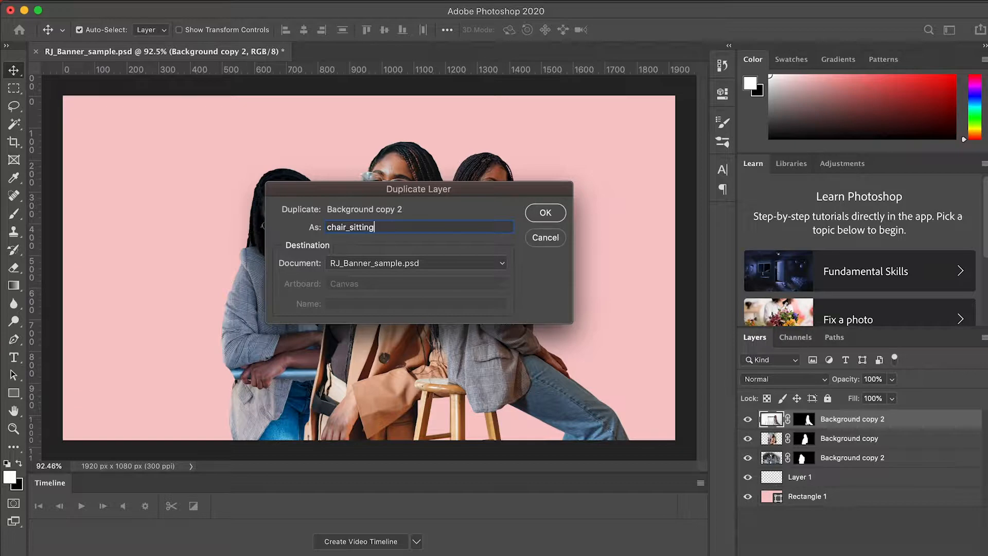
pyautogui.press('Return')
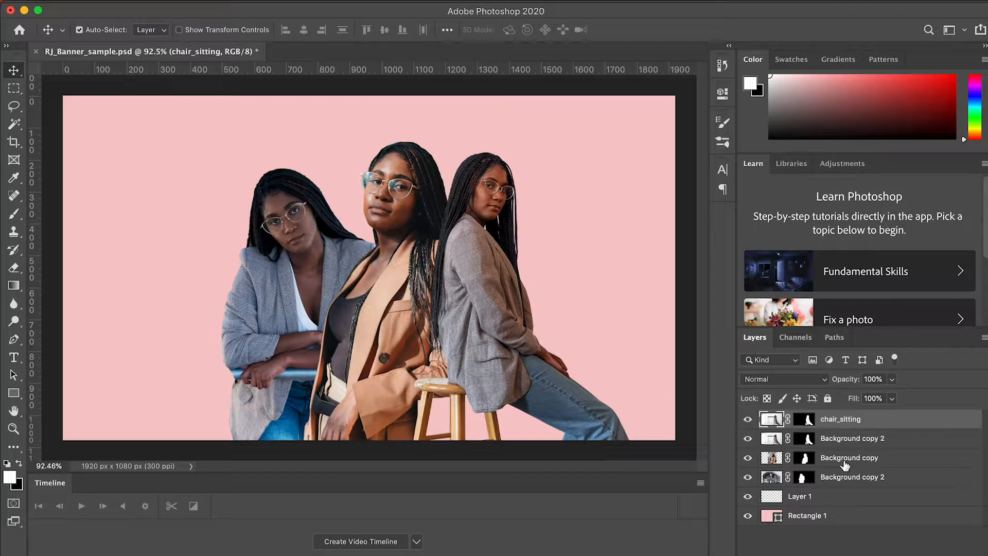
# Step: Duplicate the tan-blazer layer Background copy under the name middle_image
pyautogui.click(877, 463)
pyautogui.rightClick(884, 462)
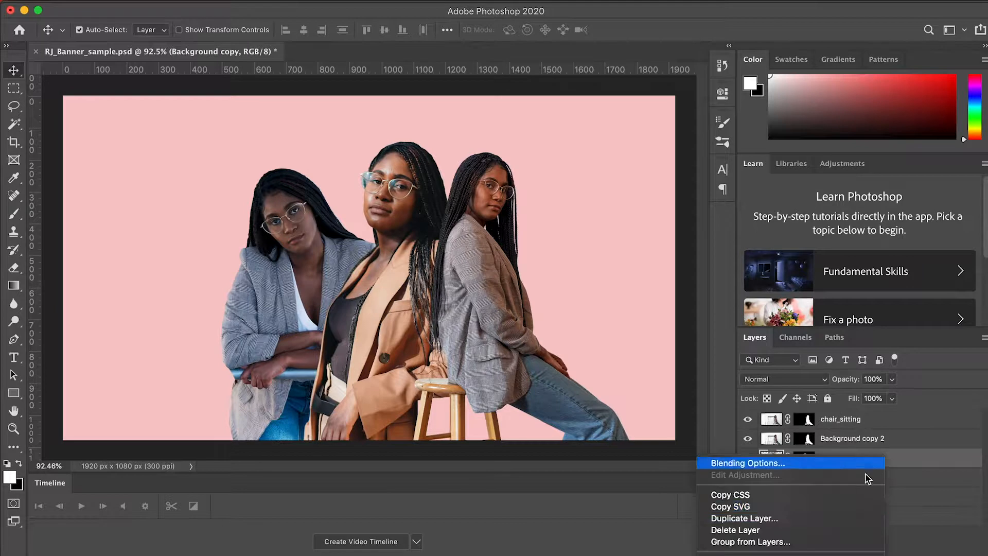
pyautogui.click(832, 518)
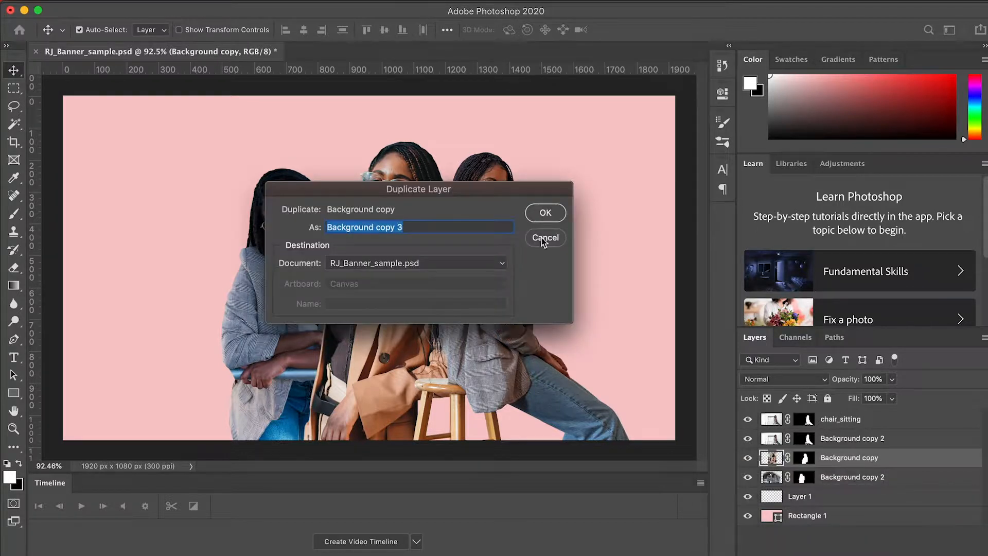
pyautogui.write('middl')
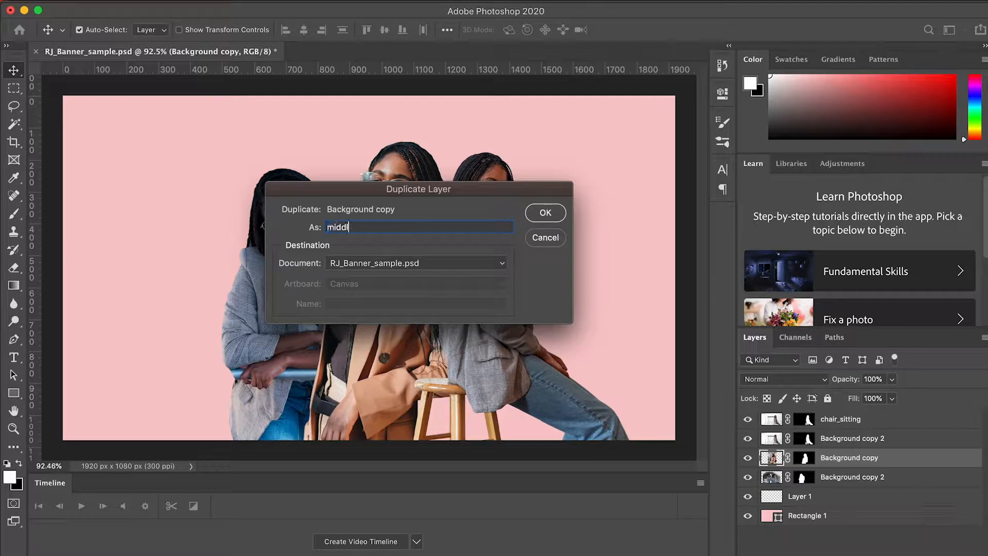
pyautogui.write('e_image')
pyautogui.press('Return')
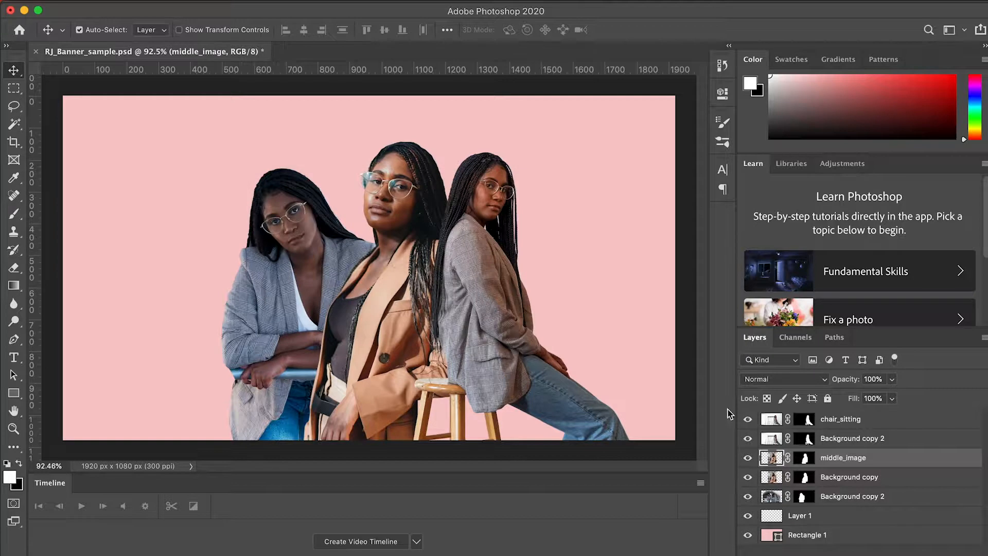
# Step: Duplicate the leaning woman's layer, the lower Background copy 2, under the name left_image
pyautogui.click(852, 502)
pyautogui.rightClick(852, 502)
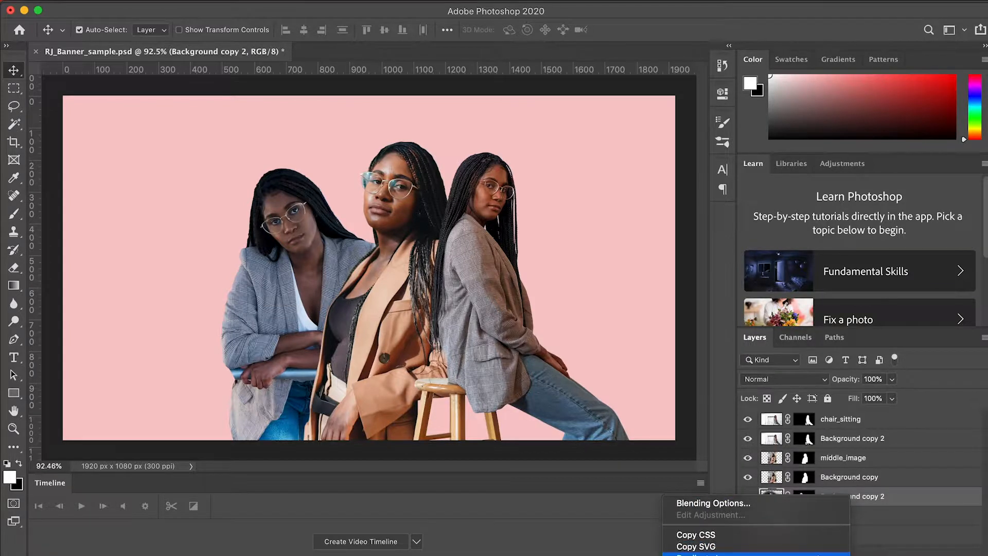
pyautogui.click(711, 554)
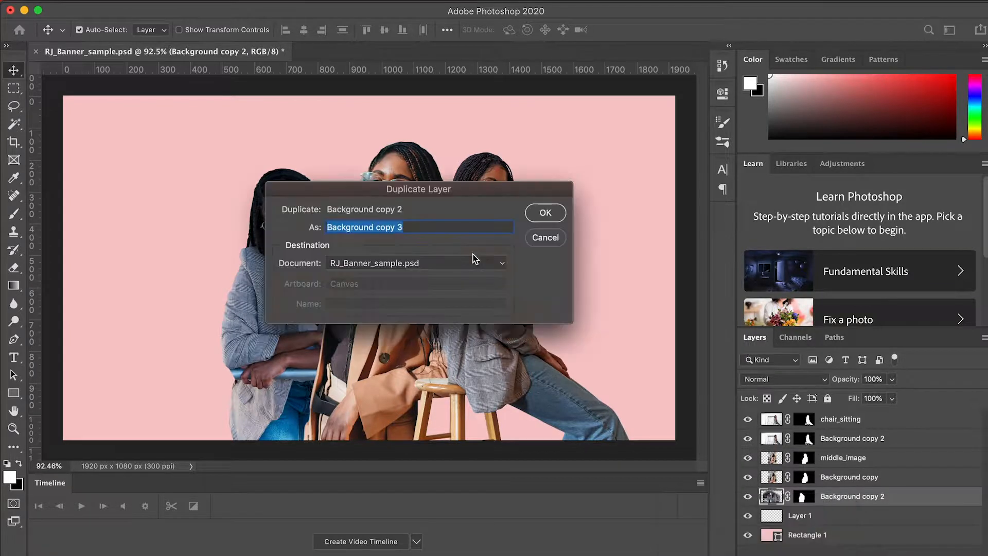
pyautogui.write('left_image')
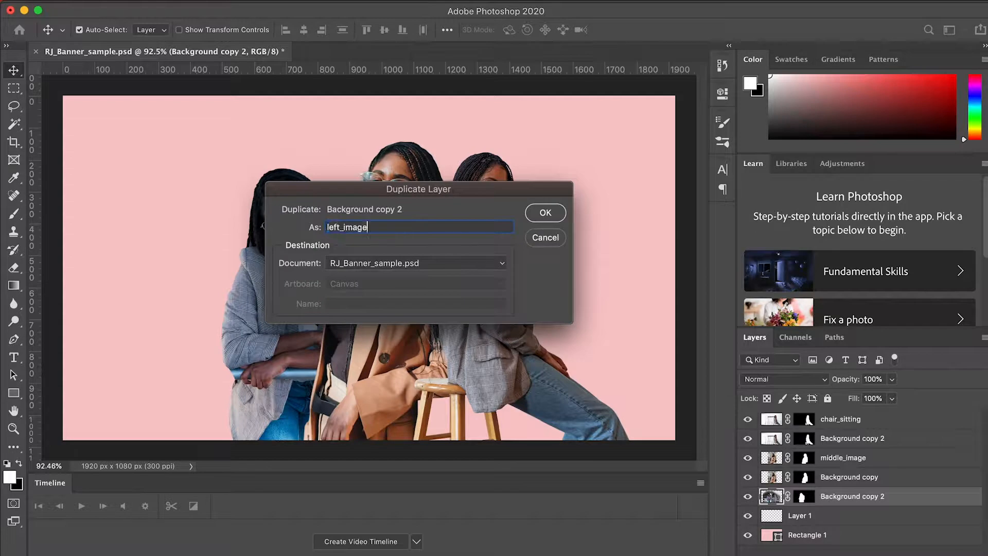
pyautogui.press('Return')
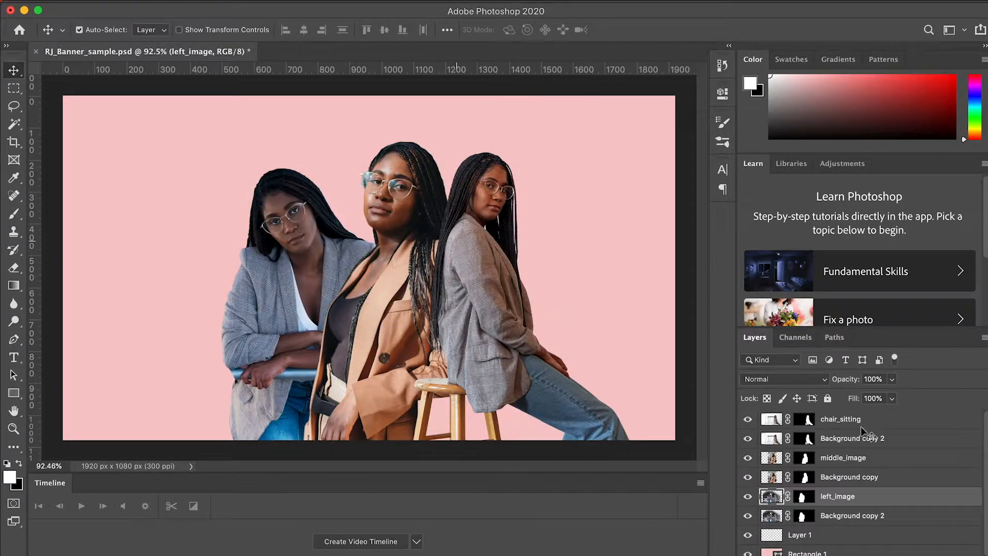
# Step: Add a Color Overlay in #f9daa3 to the chair_sitting layer, with Normal blend mode and 100% opacity
pyautogui.click(880, 425)
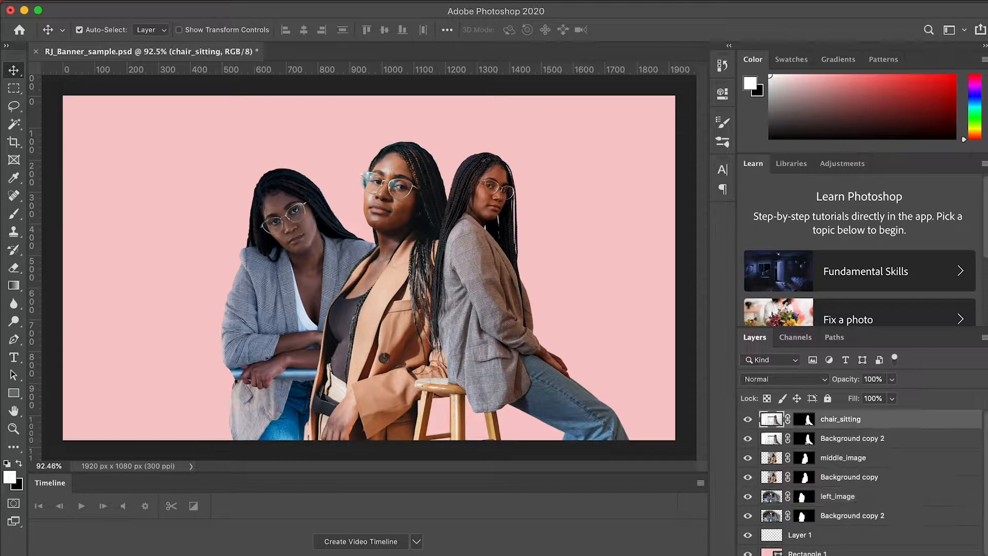
pyautogui.click(870, 555)
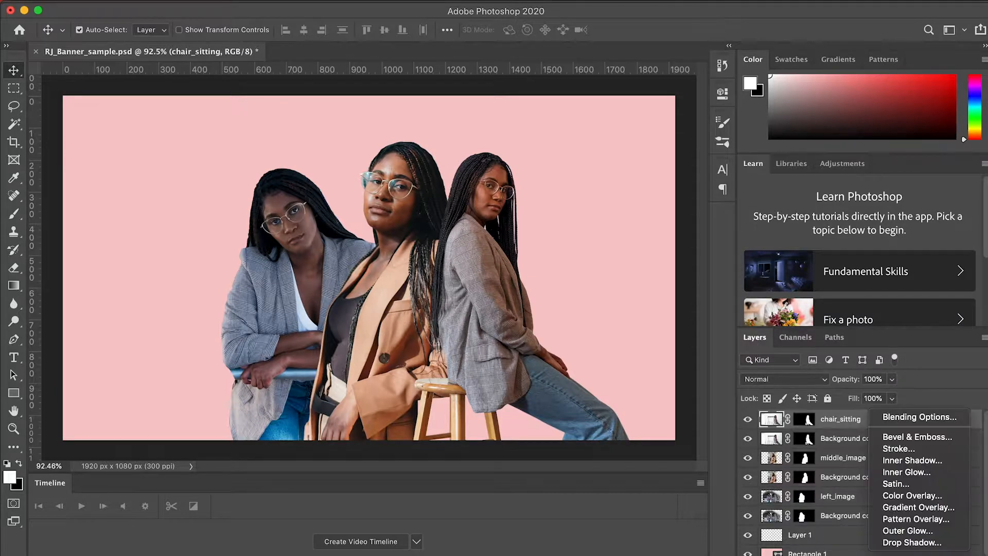
pyautogui.click(909, 496)
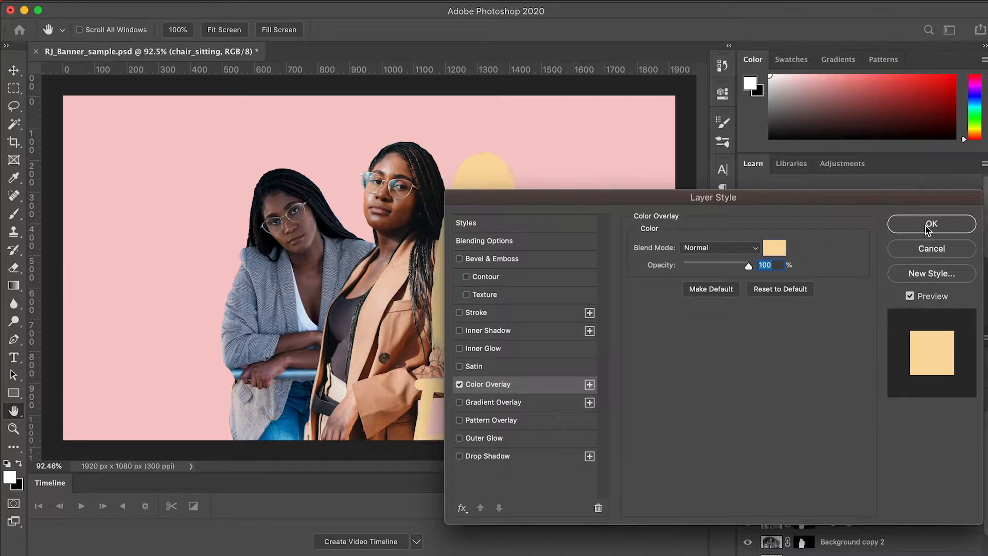
pyautogui.click(775, 248)
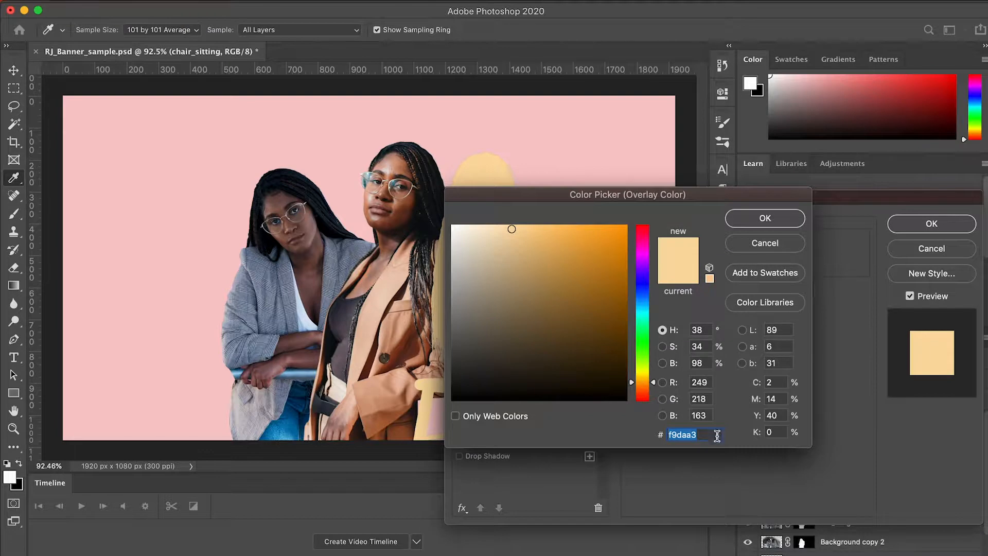
pyautogui.click(718, 435)
pyautogui.moveTo(718, 435); pyautogui.dragTo(666, 435)
pyautogui.press('Return')
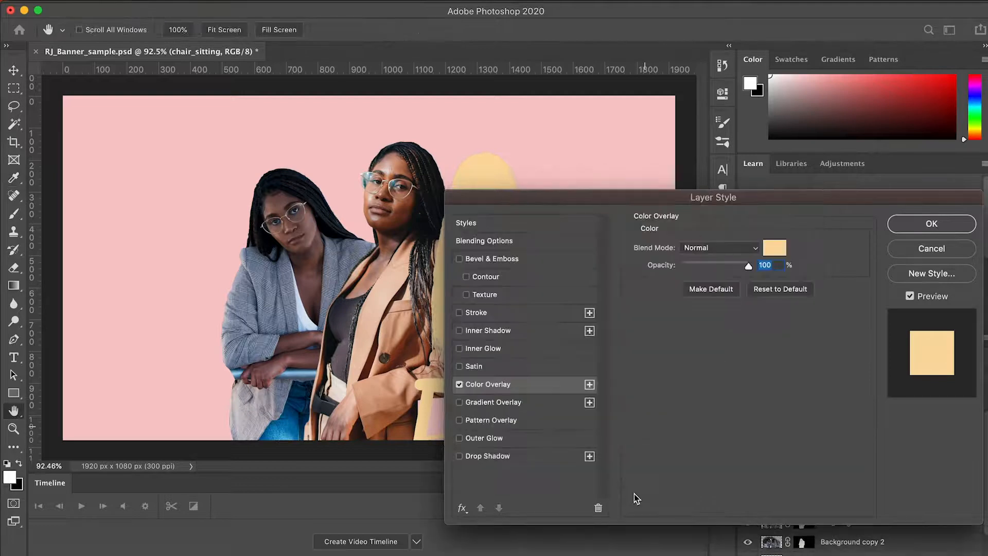
# Step: Lighten the chair_sitting layer's overlay colour to #fae6c2 and apply the layer style
pyautogui.click(775, 247)
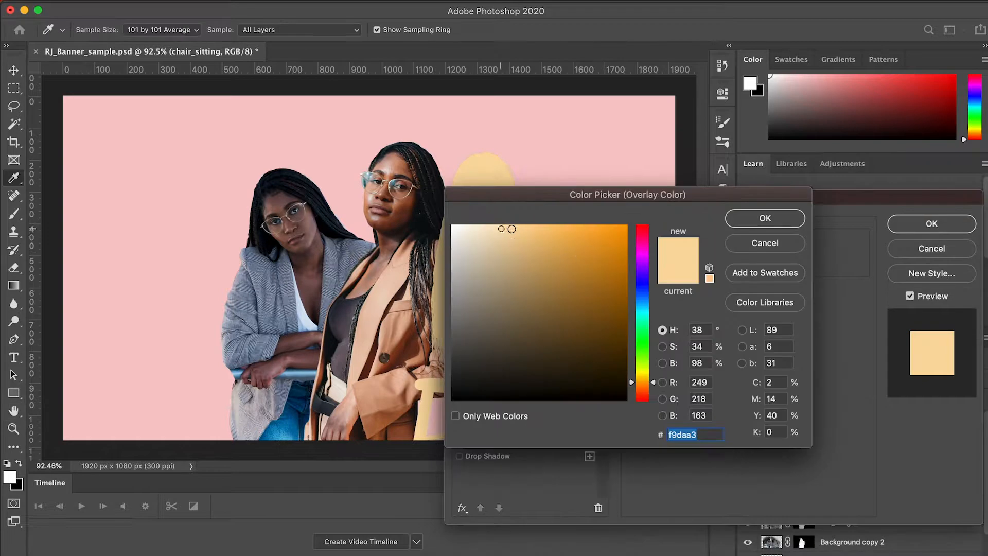
pyautogui.click(491, 228)
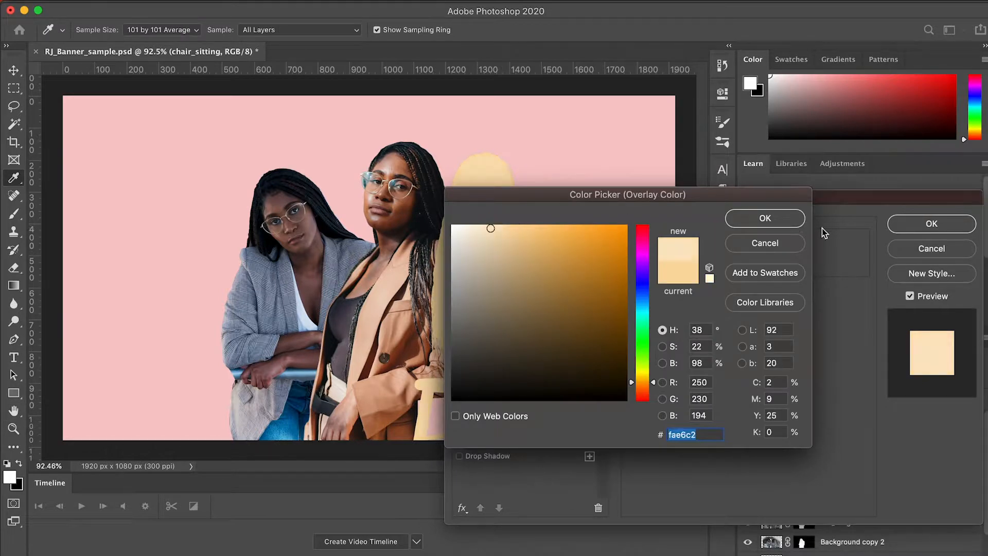
pyautogui.click(708, 435)
pyautogui.moveTo(715, 435); pyautogui.dragTo(648, 428)
pyautogui.press('Return')
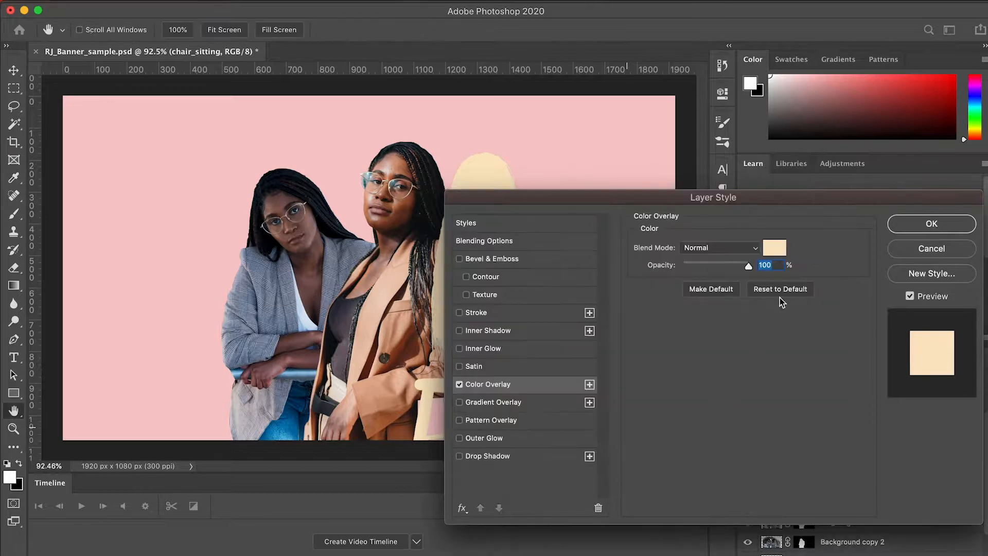
pyautogui.click(932, 224)
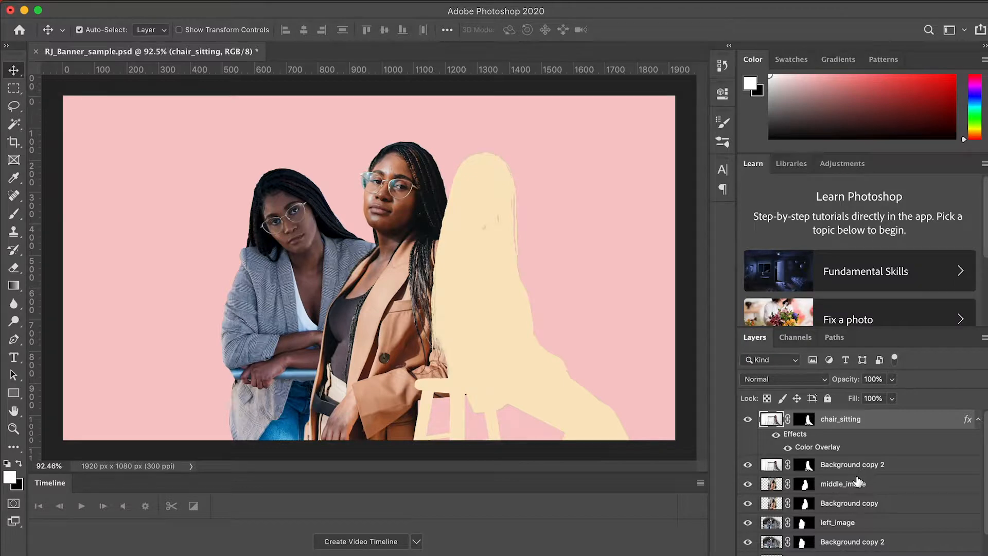
# Step: Reorder the layers so chair_sitting, middle_image and left_image each sit directly beneath their matching photo cutout
pyautogui.moveTo(857, 482); pyautogui.dragTo(856, 476)
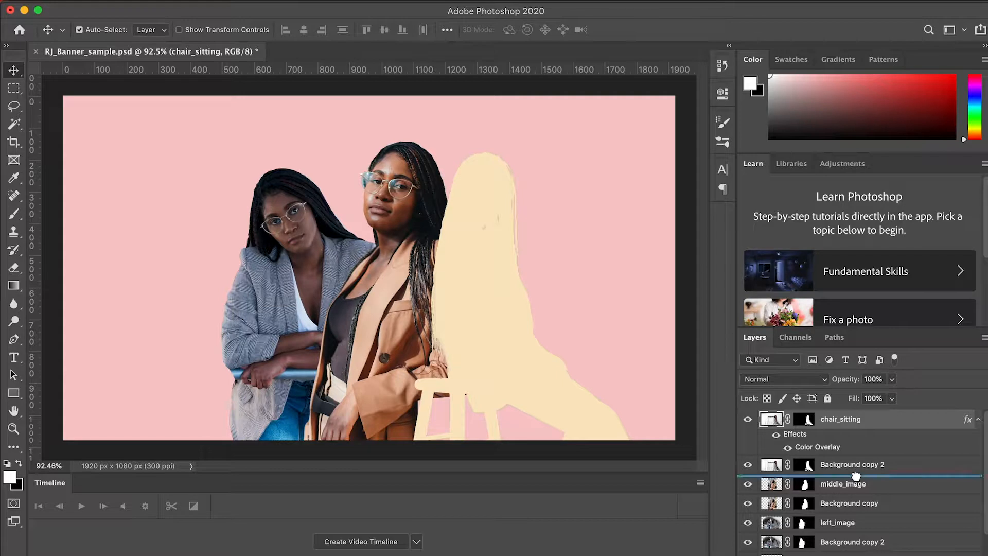
pyautogui.moveTo(856, 476); pyautogui.dragTo(856, 476)
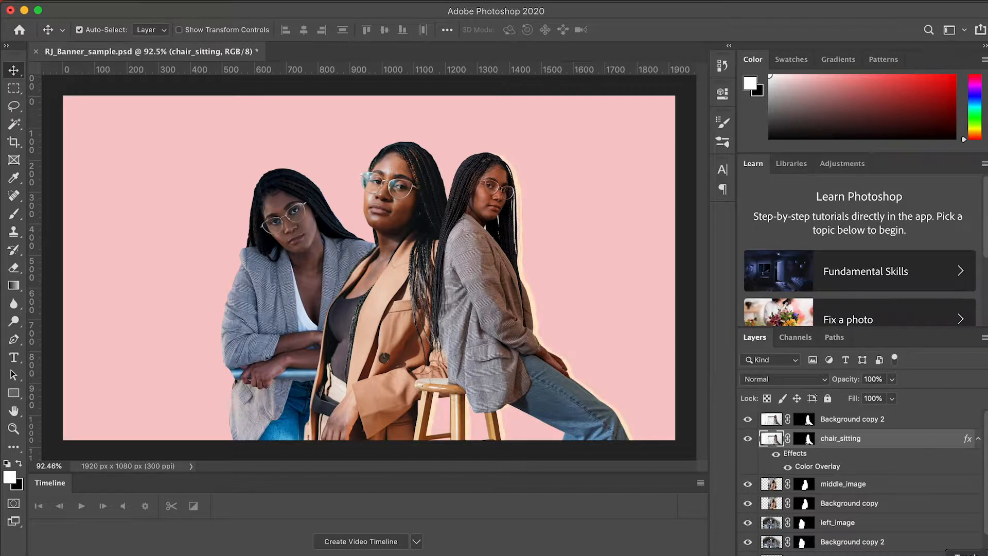
pyautogui.moveTo(867, 486); pyautogui.dragTo(869, 522)
pyautogui.click(877, 527)
pyautogui.scroll(-3, 892, 507)
pyautogui.scroll(2, 875, 521)
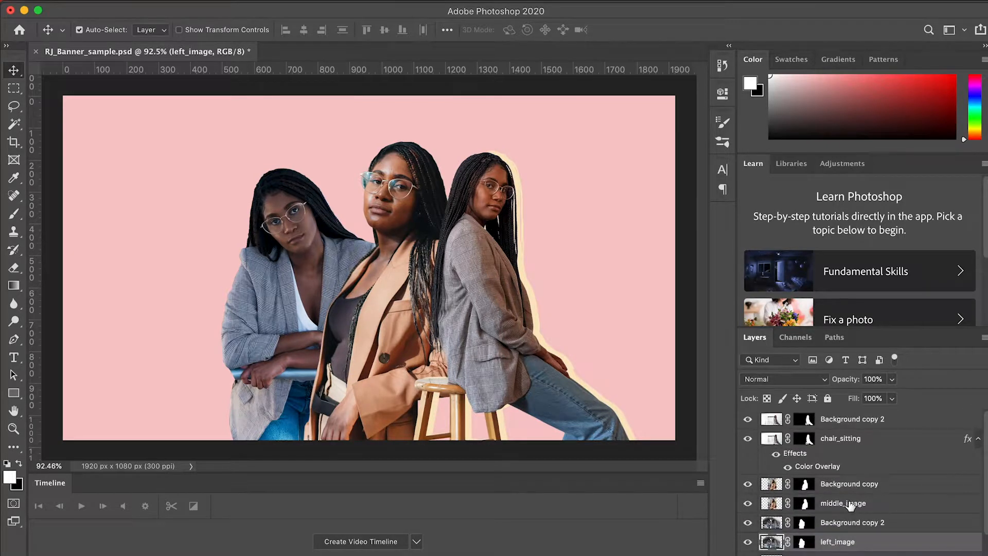
# Step: Add a cream #fae6c2 Color Overlay to the middle_image layer with Normal blend mode and 100% opacity
pyautogui.rightClick(852, 503)
pyautogui.click(952, 511)
pyautogui.click(867, 555)
pyautogui.click(928, 497)
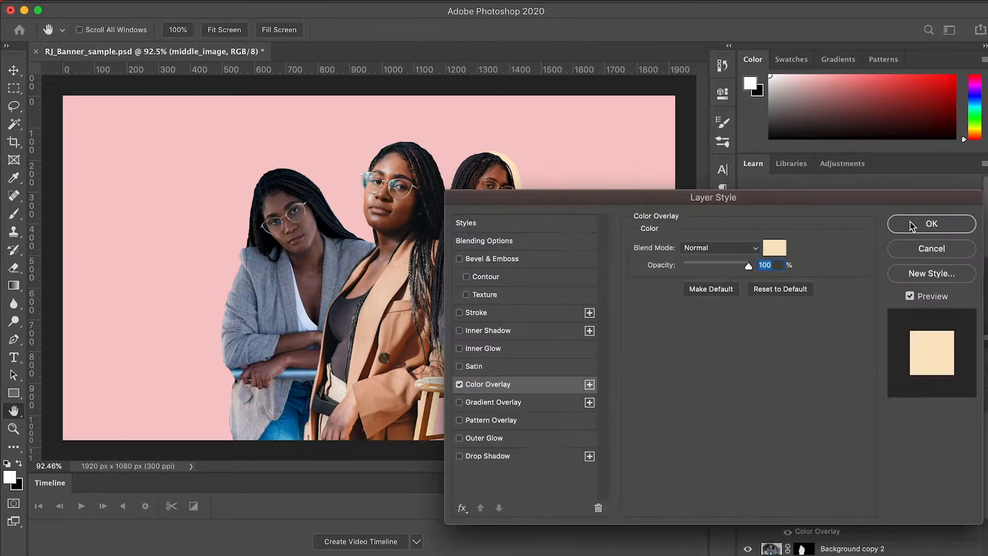
pyautogui.click(910, 224)
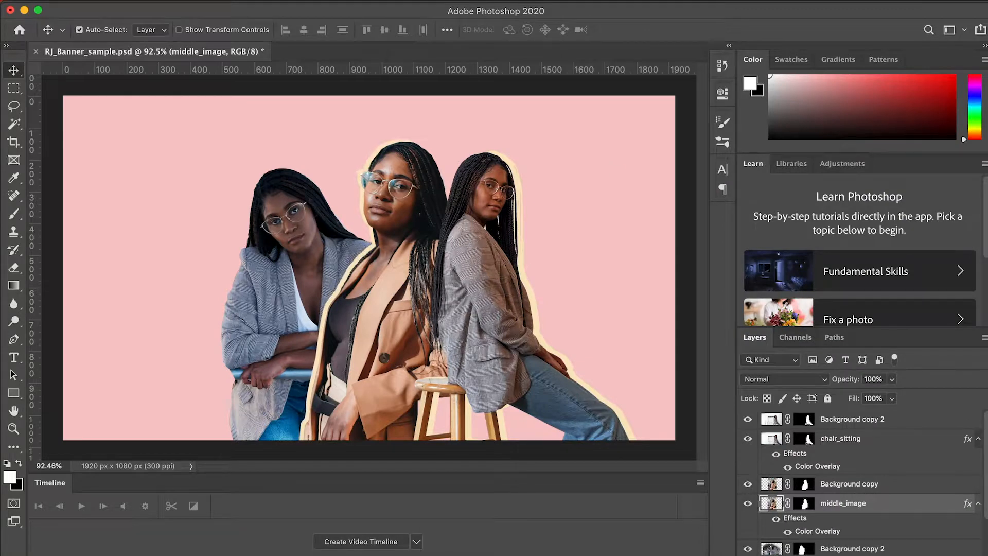
# Step: Apply the same cream #fae6c2 Color Overlay to the left_image layer
pyautogui.scroll(-3, 871, 484)
pyautogui.click(870, 514)
pyautogui.click(872, 555)
pyautogui.click(900, 497)
pyautogui.click(929, 227)
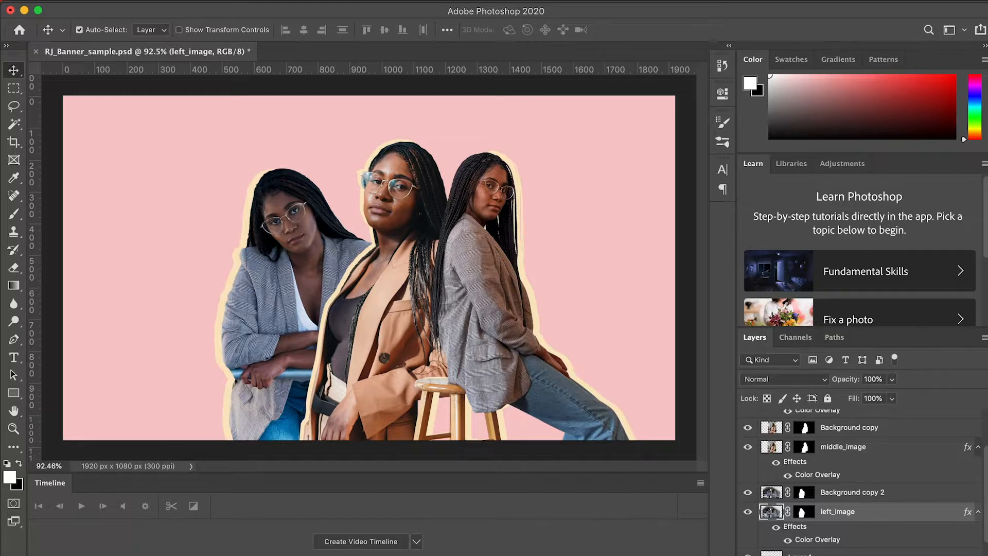
# Step: Select all figure and silhouette layers, shift them together slightly left and down on the banner, and save the document
pyautogui.scroll(3, 860, 503)
pyautogui.keyDown('shift'); pyautogui.click(857, 419); pyautogui.keyUp('shift')
pyautogui.moveTo(446, 258); pyautogui.dragTo(416, 230)
pyautogui.click(144, 4)
pyautogui.click(171, 299)
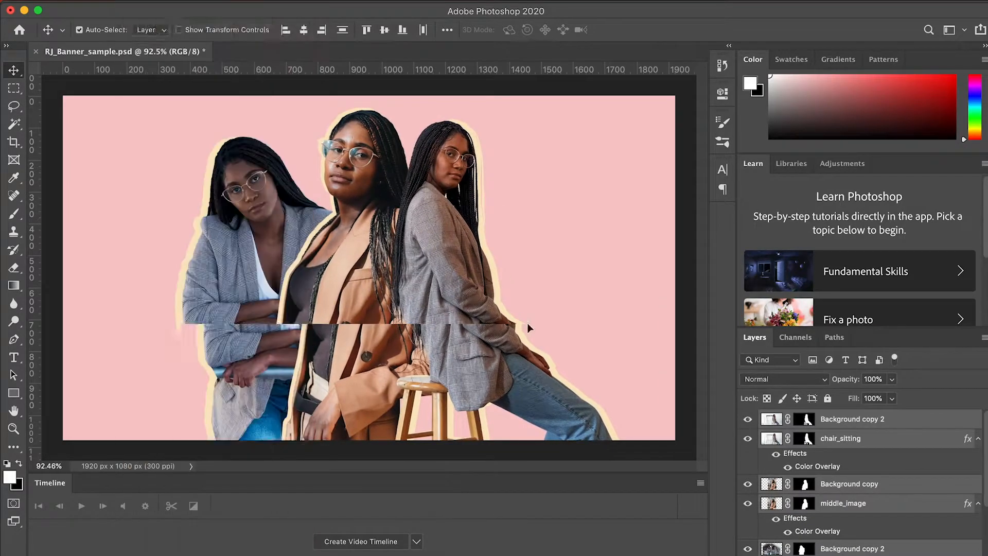
pyautogui.click(462, 326)
pyautogui.scroll(-1, 436, 279)
pyautogui.moveTo(433, 279); pyautogui.dragTo(387, 291)
pyautogui.press('Escape')
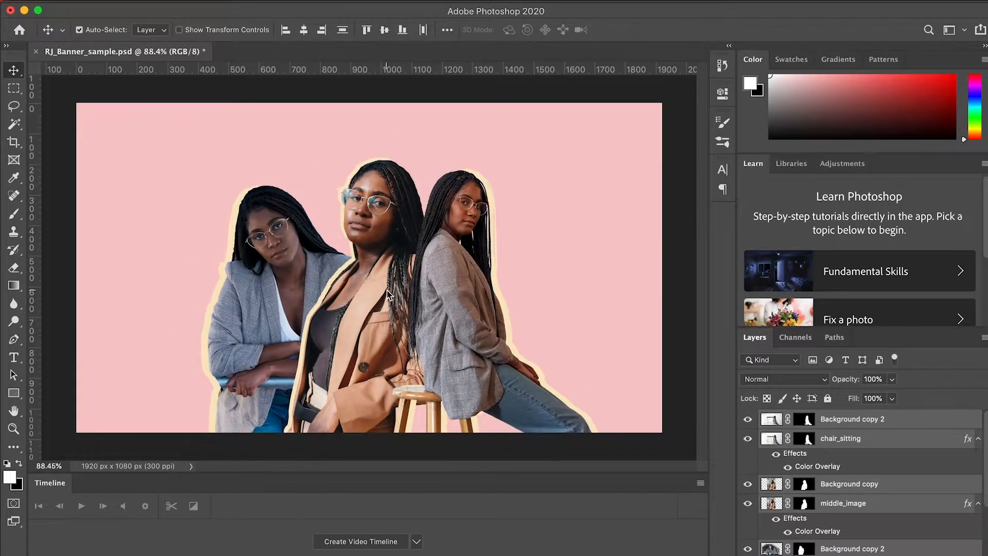
pyautogui.press('super')
pyautogui.press('super+s')
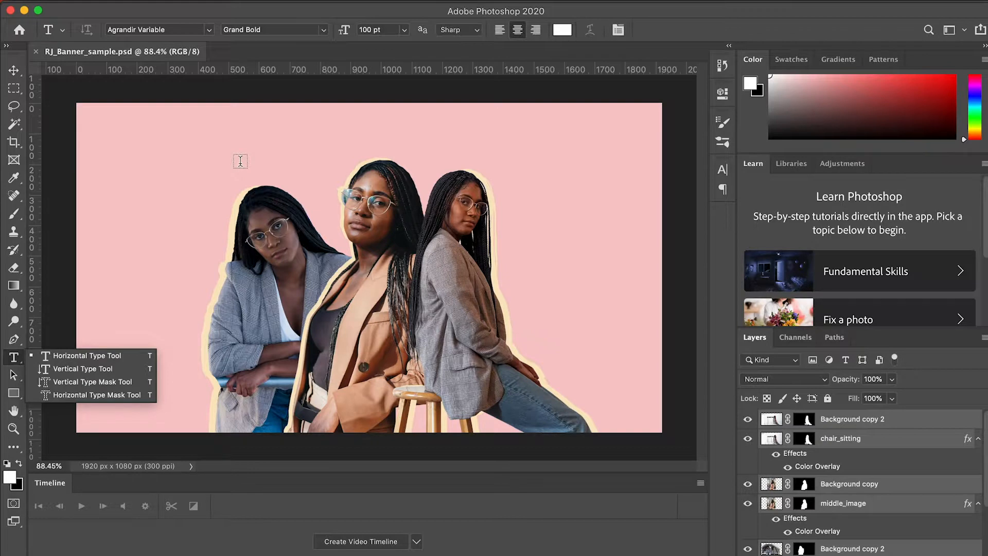
# Step: Add the white title RAVENJAY across the upper banner in Agrandir Variable Grand Bold at 100 pt
pyautogui.click(241, 161)
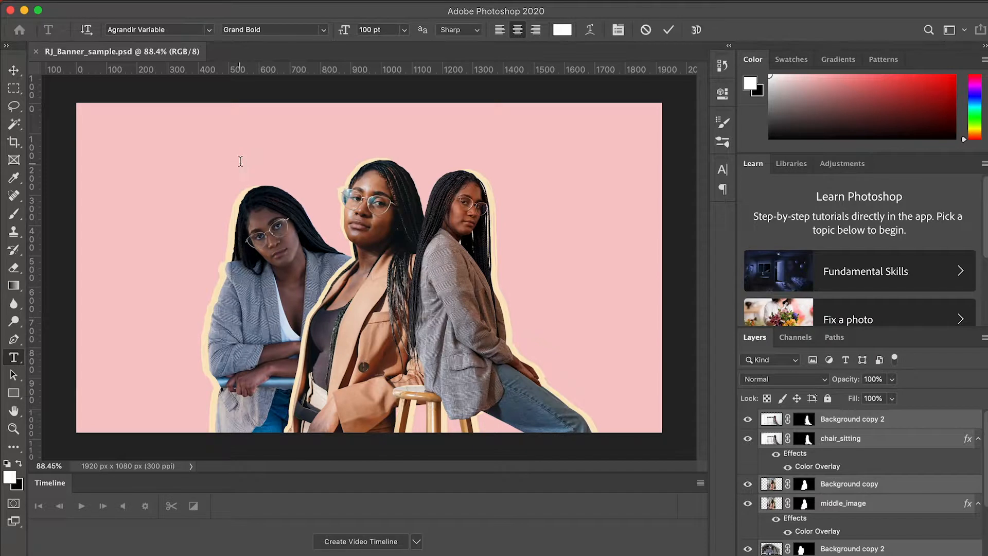
pyautogui.click(240, 161)
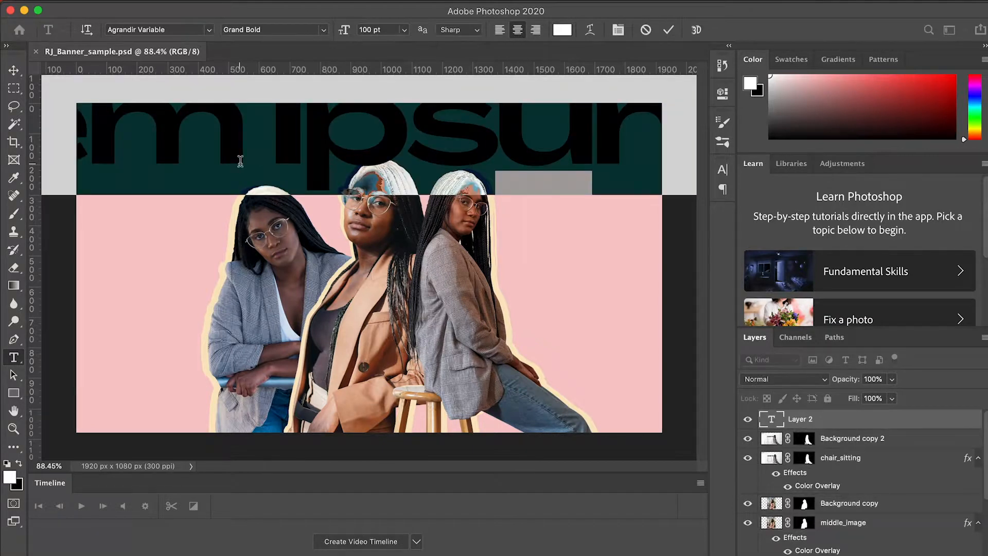
pyautogui.write('RAVEN')
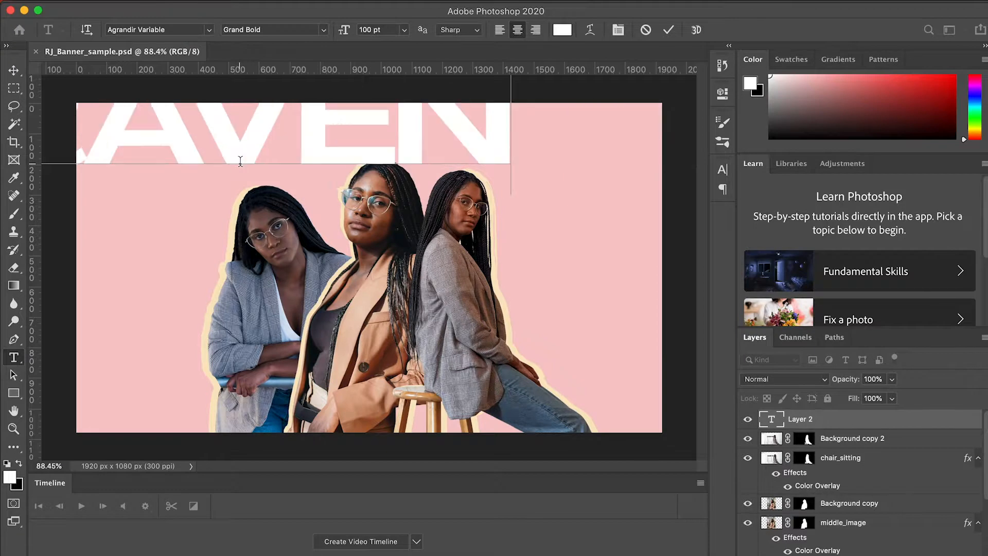
pyautogui.press('BackSpace')
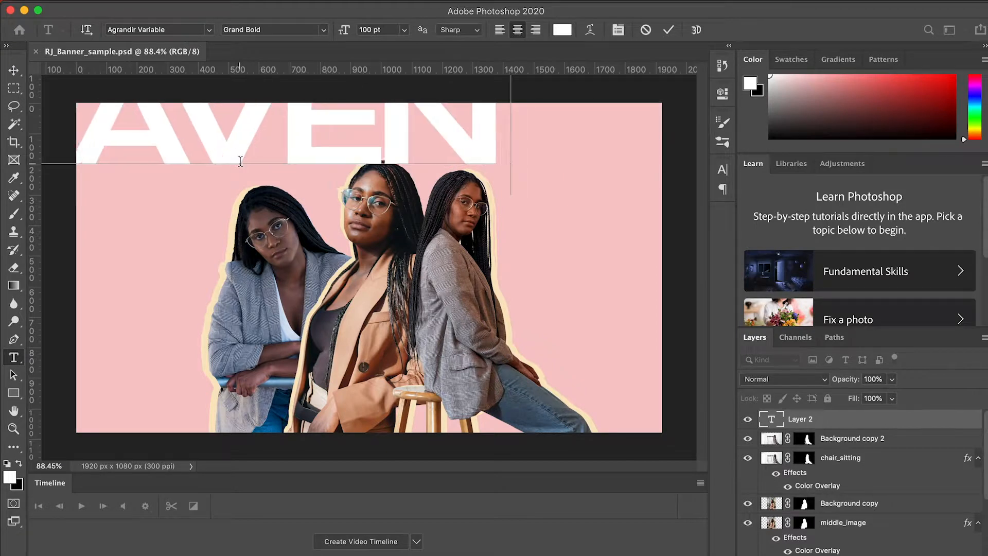
pyautogui.write('JAY')
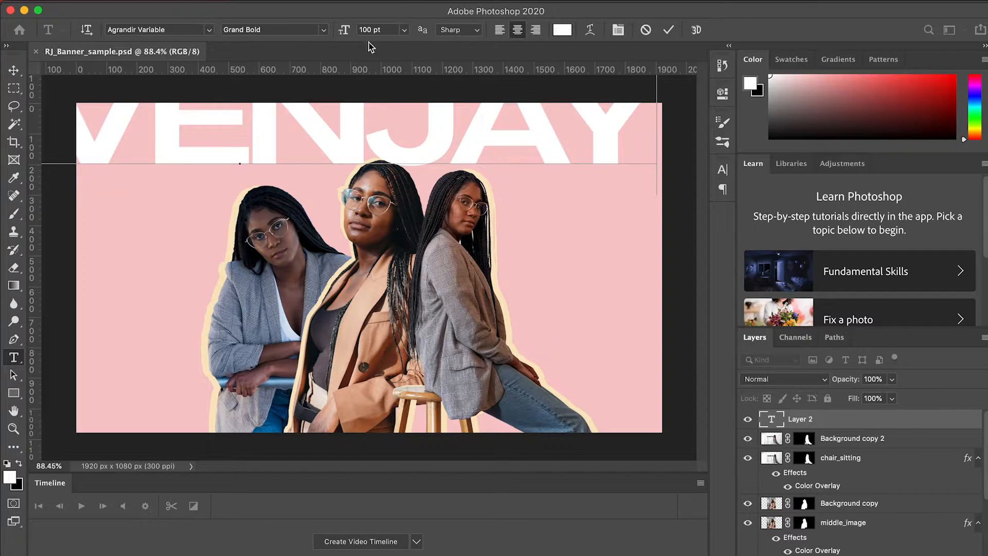
# Step: Try to set the RAVENJAY title's font size to 60 pt
pyautogui.click(403, 32)
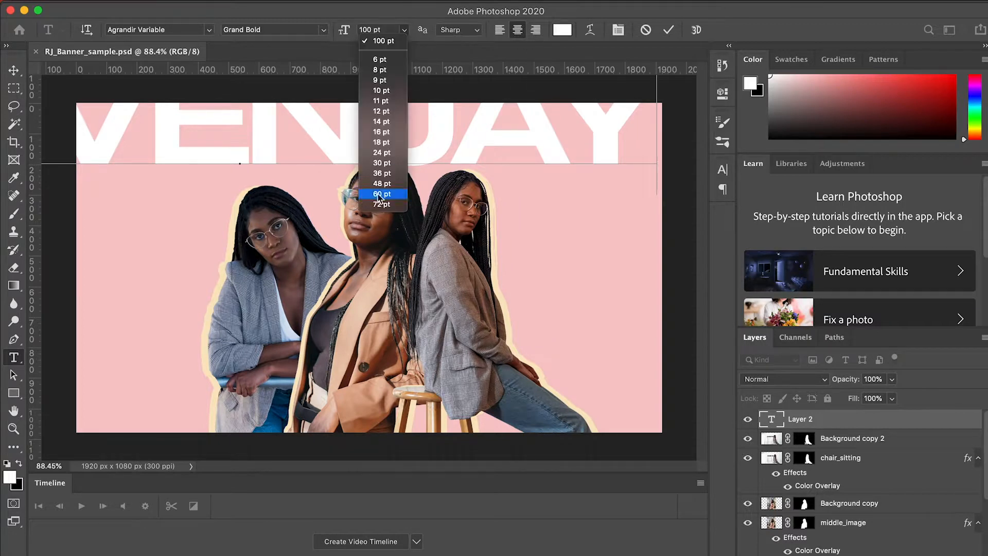
pyautogui.click(380, 194)
pyautogui.click(15, 71)
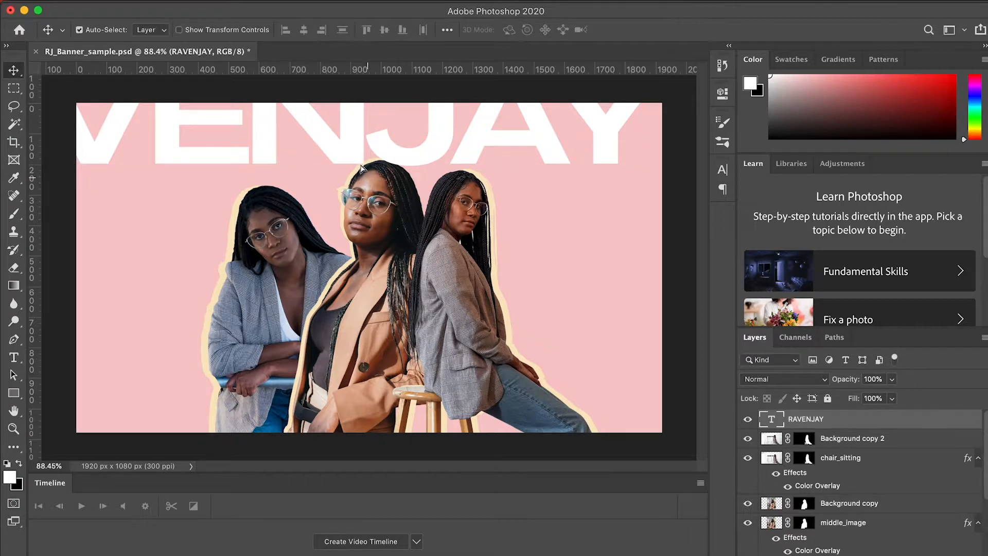
pyautogui.press('super+z')
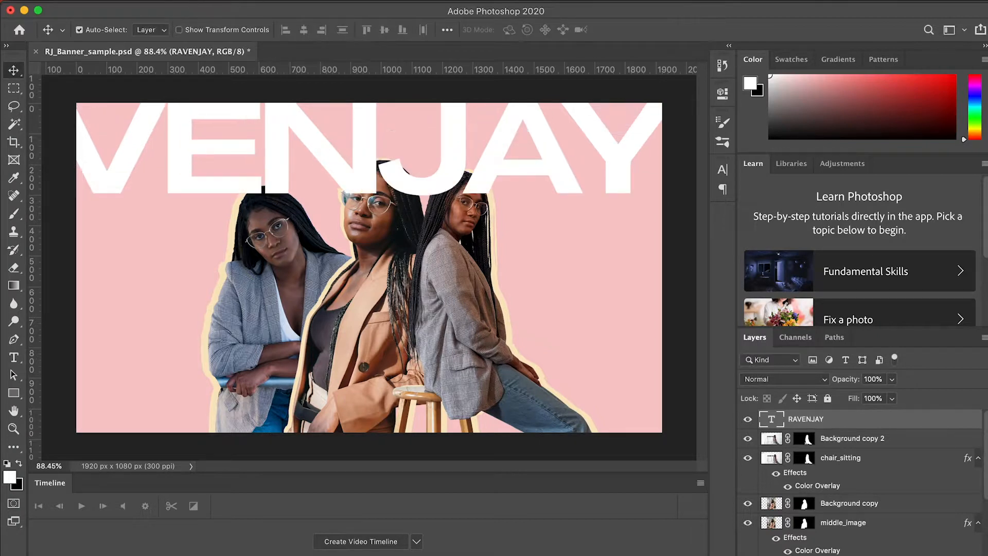
# Step: Scale the RAVENJAY title down to about 52 pt near the figures' heads and stack its layer below left_image
pyautogui.click(144, 4)
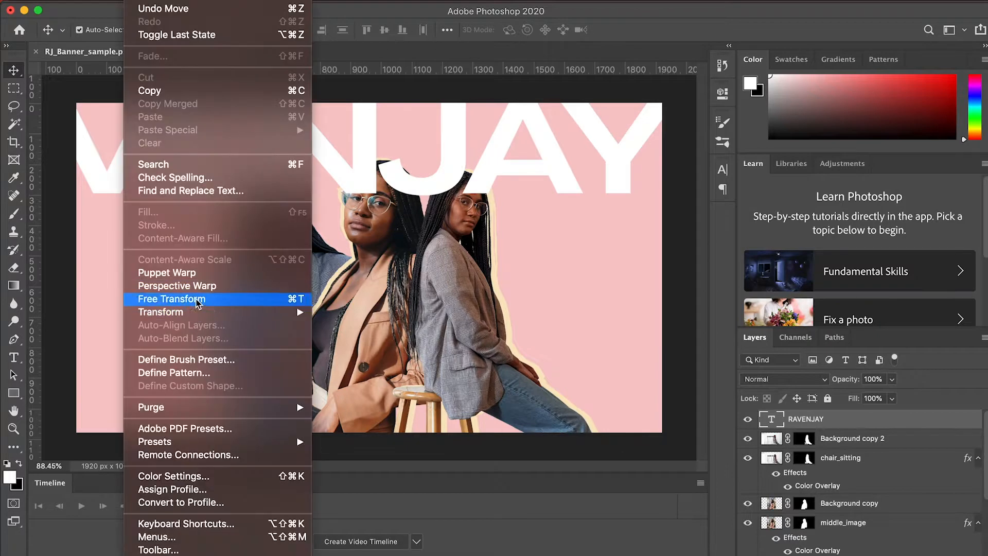
pyautogui.click(221, 299)
pyautogui.moveTo(662, 91); pyautogui.dragTo(479, 132)
pyautogui.moveTo(275, 155); pyautogui.dragTo(387, 148)
pyautogui.moveTo(384, 224); pyautogui.dragTo(384, 187)
pyautogui.moveTo(487, 158)
pyautogui.mouseDown()
pyautogui.moveTo(483, 171)
pyautogui.moveTo(491, 159)
pyautogui.mouseUp()
pyautogui.press('Return')
pyautogui.moveTo(805, 419); pyautogui.dragTo(806, 538)
# Step: Split the title into two lines, RAVEN and JAY, and move it to the left side of the banner
pyautogui.click(14, 357)
pyautogui.click(72, 355)
pyautogui.click(449, 150)
pyautogui.press('Return')
pyautogui.click(14, 70)
pyautogui.moveTo(353, 152); pyautogui.dragTo(179, 151)
# Step: Select all of the two-line title text and tighten its leading
pyautogui.click(14, 357)
pyautogui.click(174, 300)
pyautogui.press('super+a')
pyautogui.hotkey('alt', 'Up')
pyautogui.hotkey('alt', 'Up')
pyautogui.hotkey('alt', 'Up')
pyautogui.hotkey('alt', 'Up')
pyautogui.hotkey('alt', 'Up')
pyautogui.hotkey('alt', 'Up')
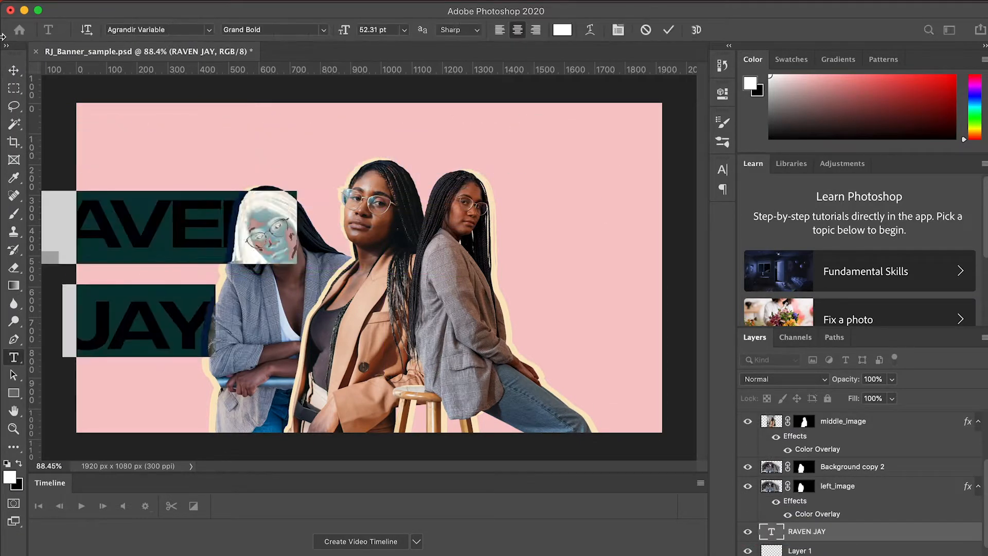
pyautogui.hotkey('alt', 'Up')
pyautogui.hotkey('alt', 'Up')
pyautogui.hotkey('alt', 'Up')
# Step: Move the title up behind the figures' heads and replace its text with RAVEN
pyautogui.click(14, 70)
pyautogui.moveTo(150, 247); pyautogui.dragTo(335, 165)
pyautogui.doubleClick(771, 531)
pyautogui.write('RAVEN')
pyautogui.click(14, 71)
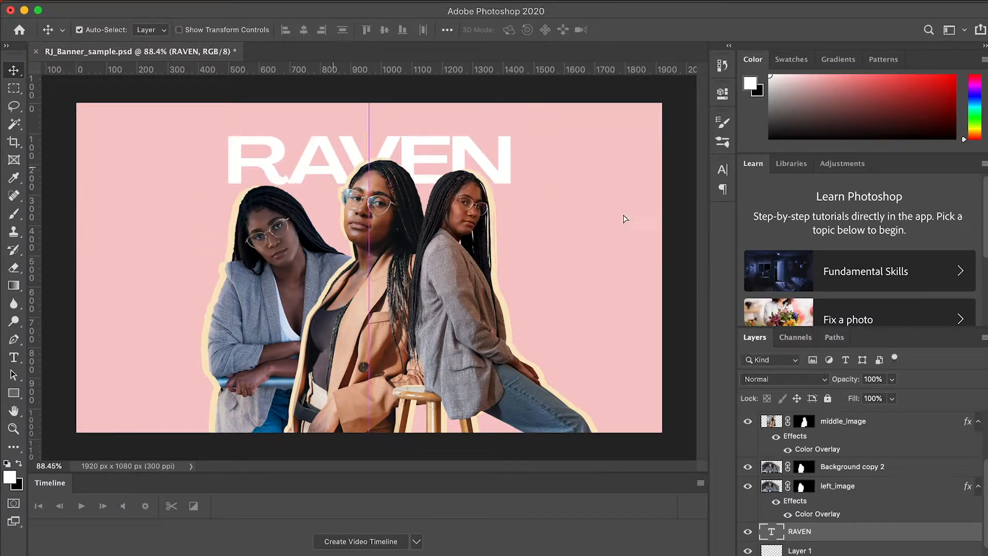
# Step: Deselect the title, save the document and hide the RAVEN text layer
pyautogui.click(638, 232)
pyautogui.click(14, 357)
pyautogui.click(14, 71)
pyautogui.click(58, 134)
pyautogui.click(14, 357)
pyautogui.click(14, 72)
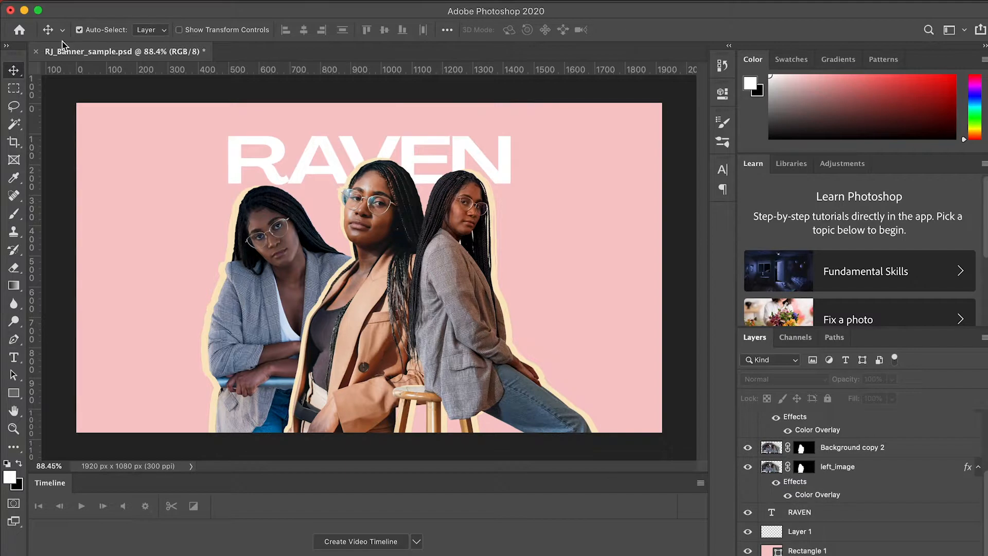
pyautogui.press('super+s')
pyautogui.click(747, 513)
pyautogui.click(747, 514)
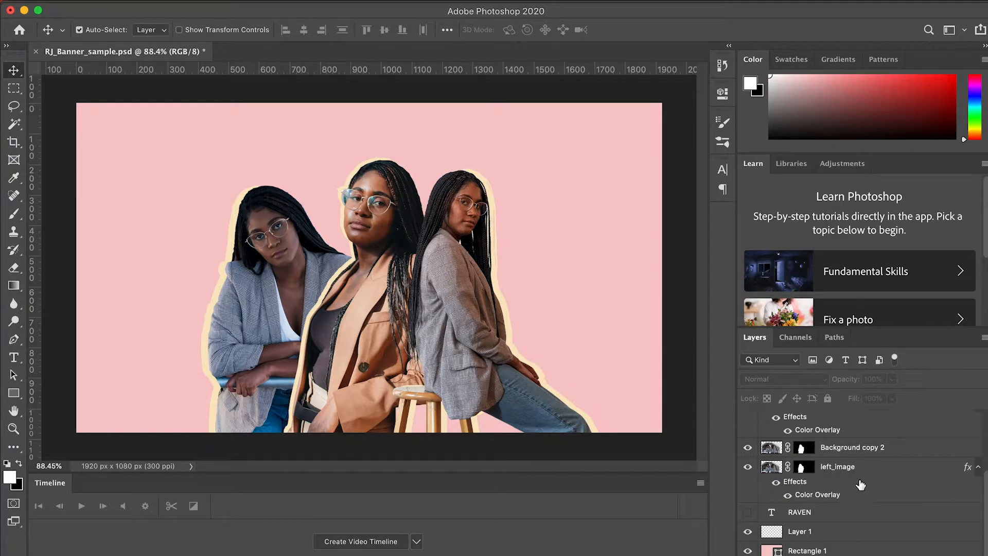
# Step: Change the left_image layer's Color Overlay to pale lilac #f0dbf4 and apply the layer style
pyautogui.click(839, 471)
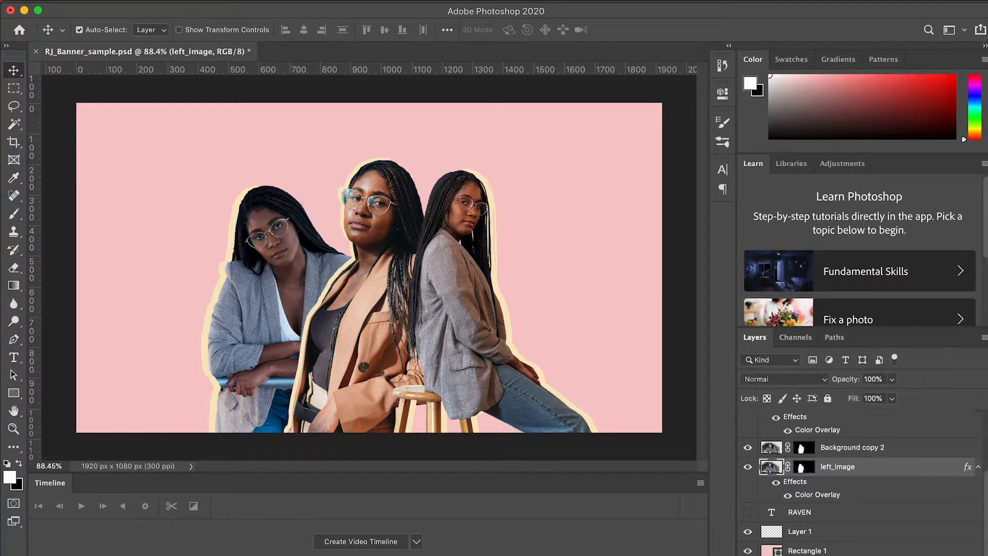
pyautogui.doubleClick(825, 496)
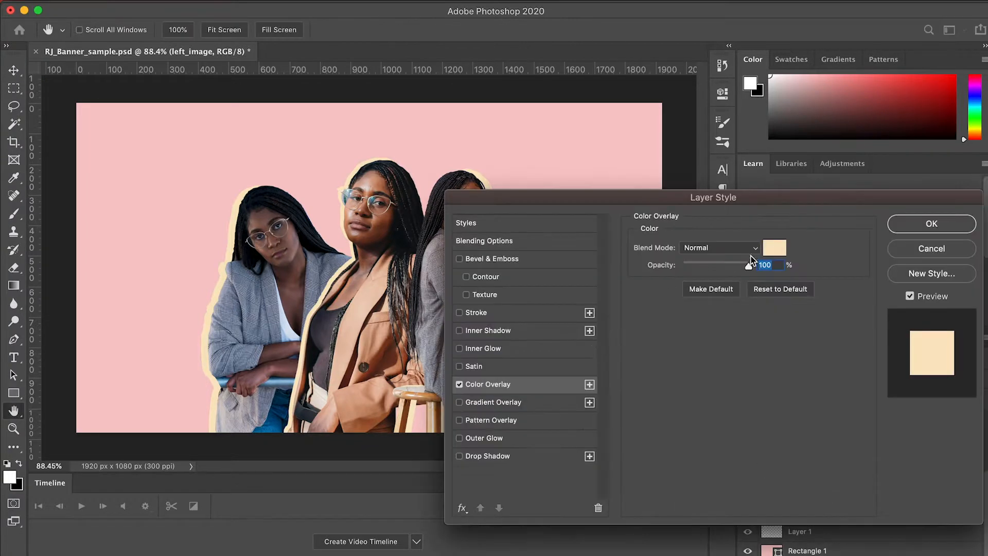
pyautogui.click(777, 250)
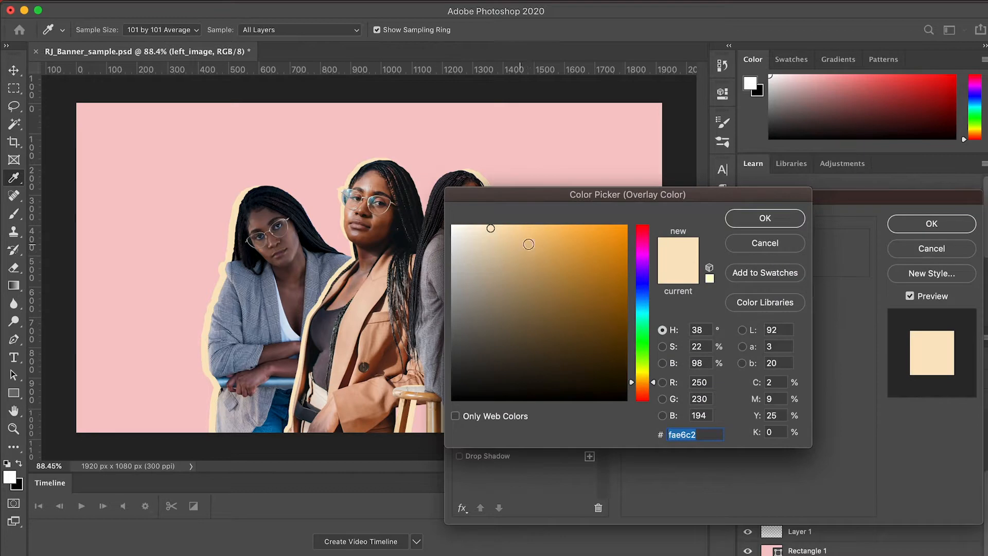
pyautogui.click(633, 259)
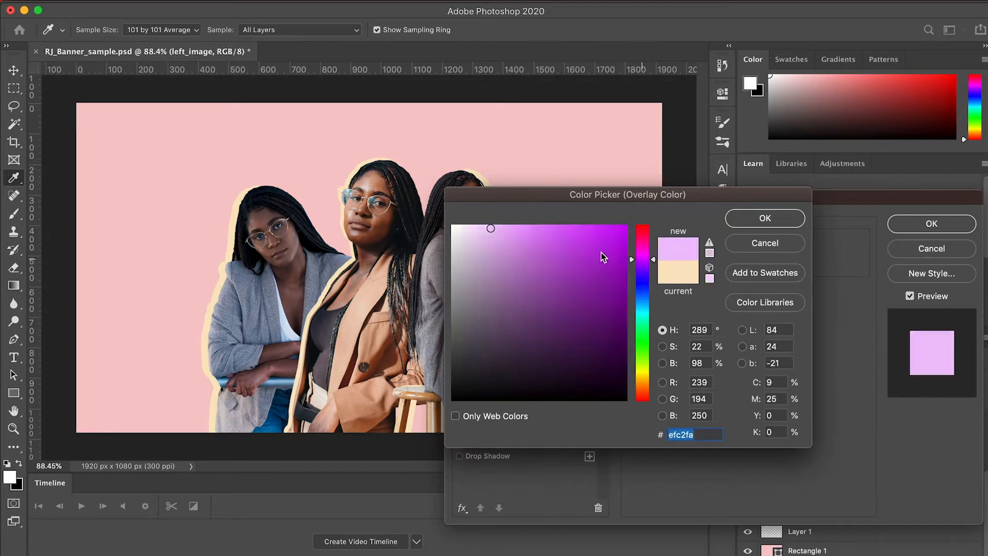
pyautogui.click(471, 232)
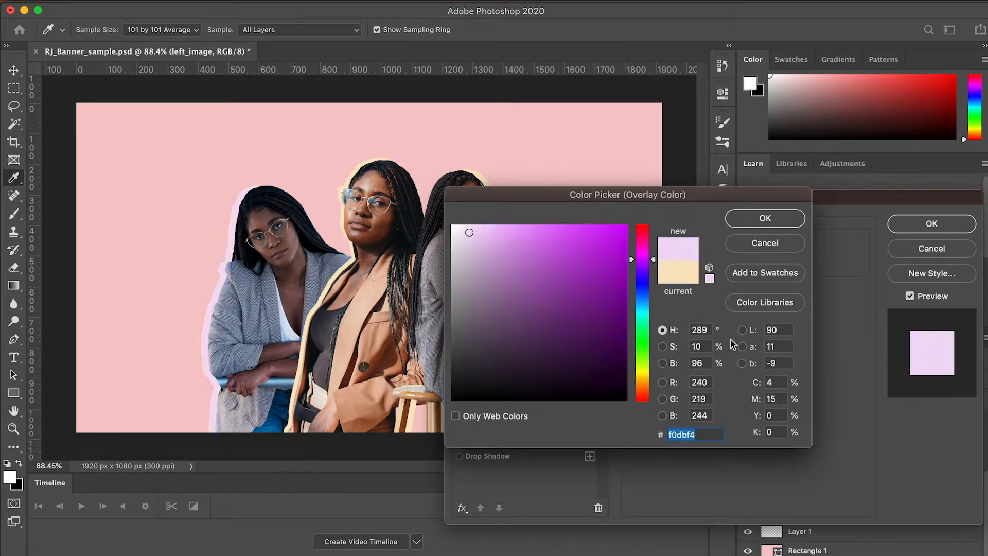
pyautogui.click(703, 435)
pyautogui.doubleClick(702, 435)
pyautogui.press('Return')
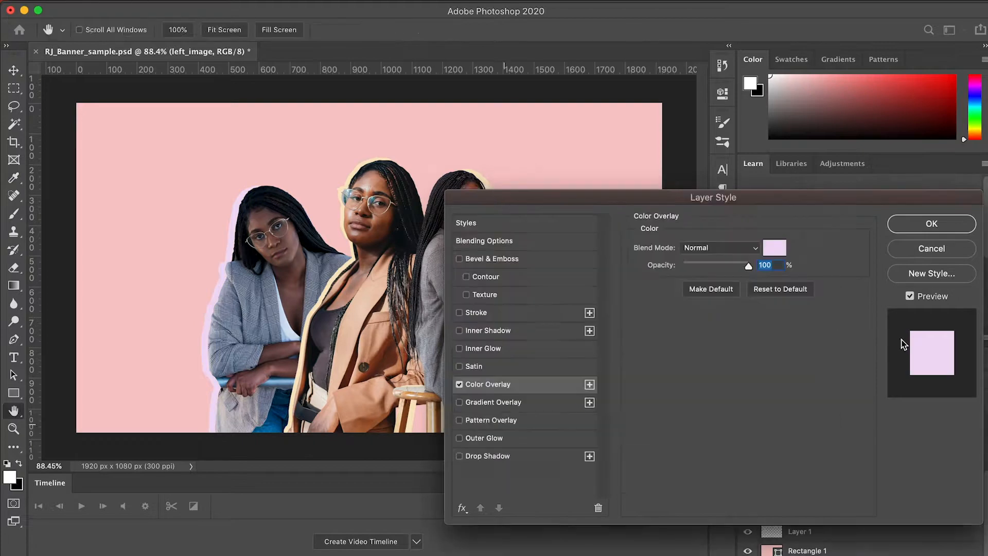
pyautogui.click(948, 226)
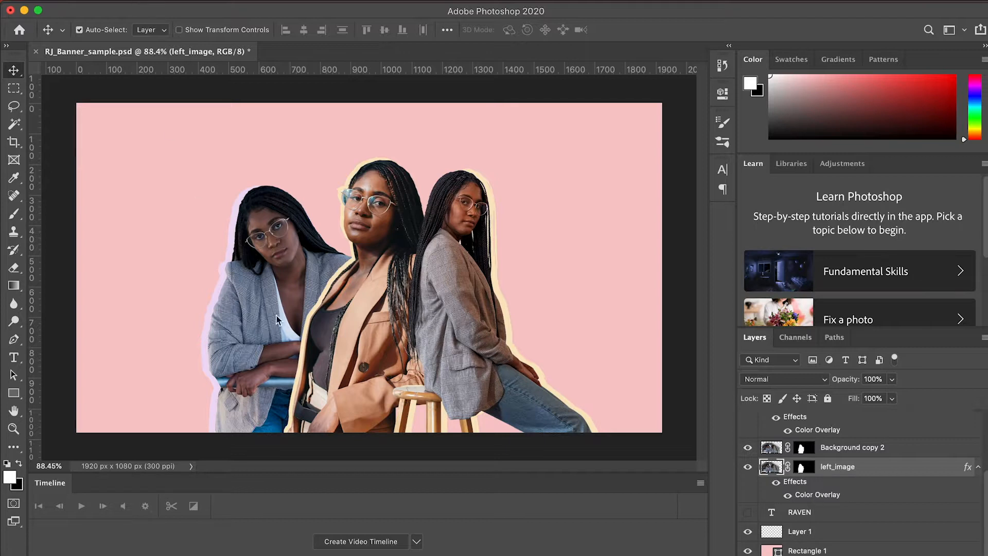
# Step: Scale the left_image silhouette to about 114% and place it behind the leaning woman as a lilac border
pyautogui.click(208, 298)
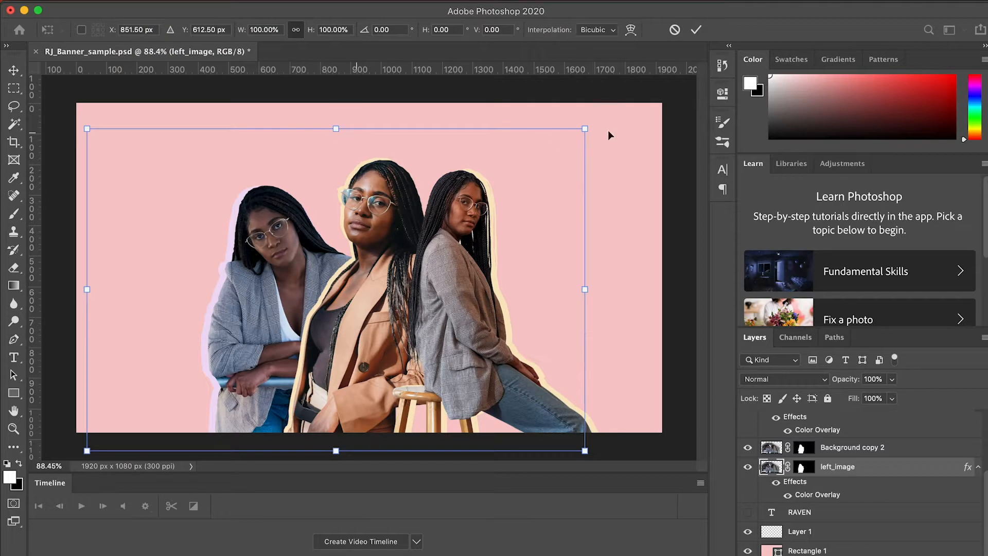
pyautogui.moveTo(621, 96); pyautogui.dragTo(661, 66)
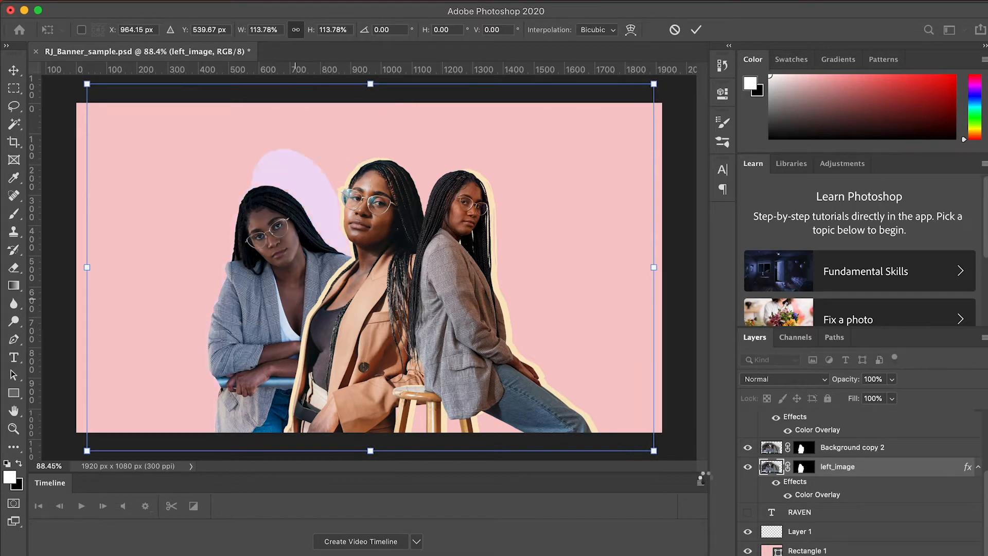
pyautogui.press('Return')
pyautogui.moveTo(285, 166); pyautogui.dragTo(272, 189)
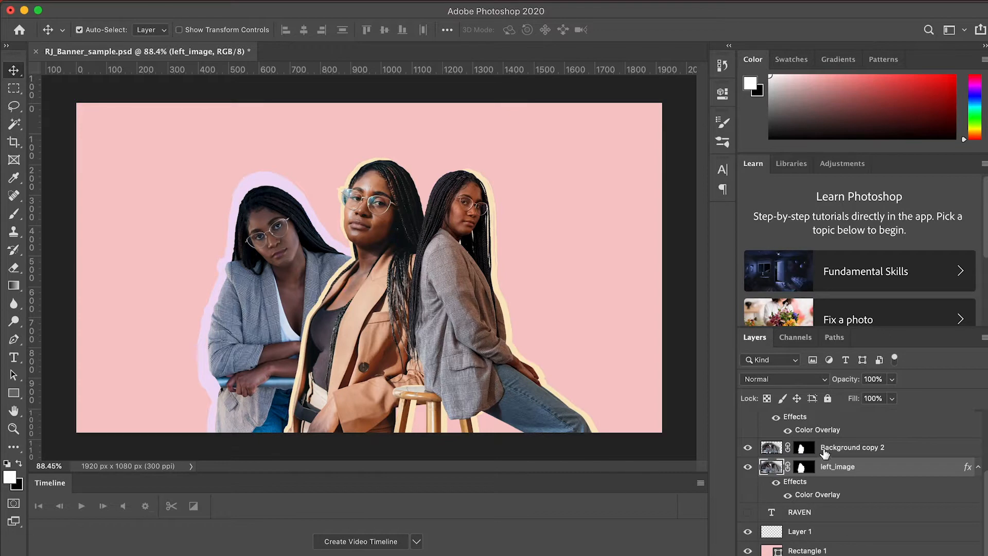
# Step: Change the middle_image layer's Color Overlay to pale lilac #f0dbf4 and apply the layer style
pyautogui.scroll(1, 825, 430)
pyautogui.doubleClick(824, 425)
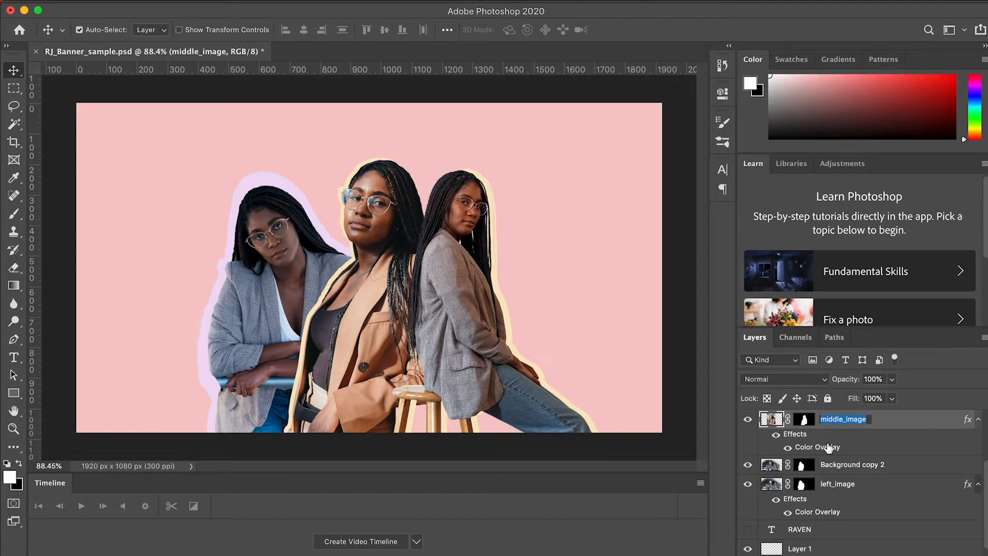
pyautogui.click(843, 469)
pyautogui.doubleClick(818, 447)
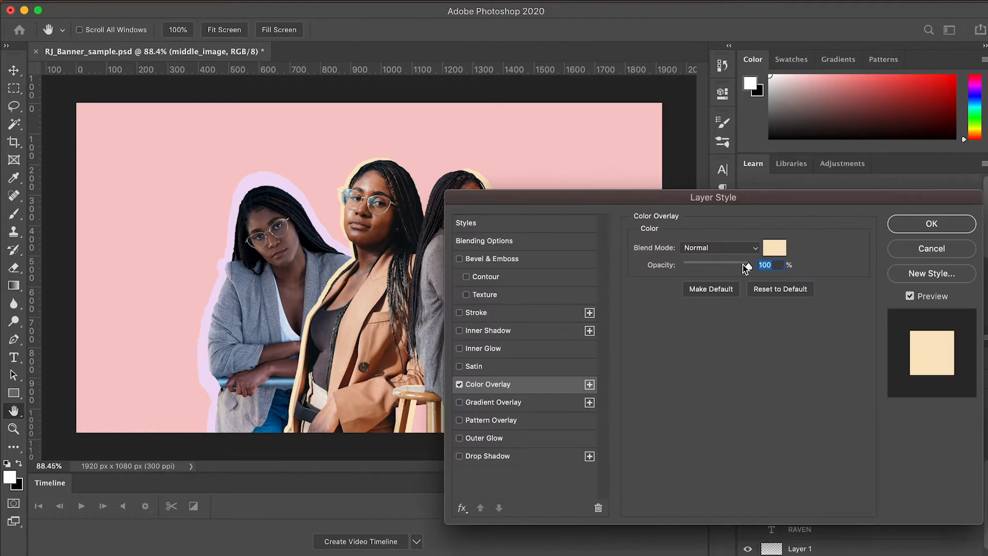
pyautogui.click(778, 249)
pyautogui.moveTo(715, 437); pyautogui.dragTo(607, 434)
pyautogui.write('f0dbf4')
pyautogui.press('Return')
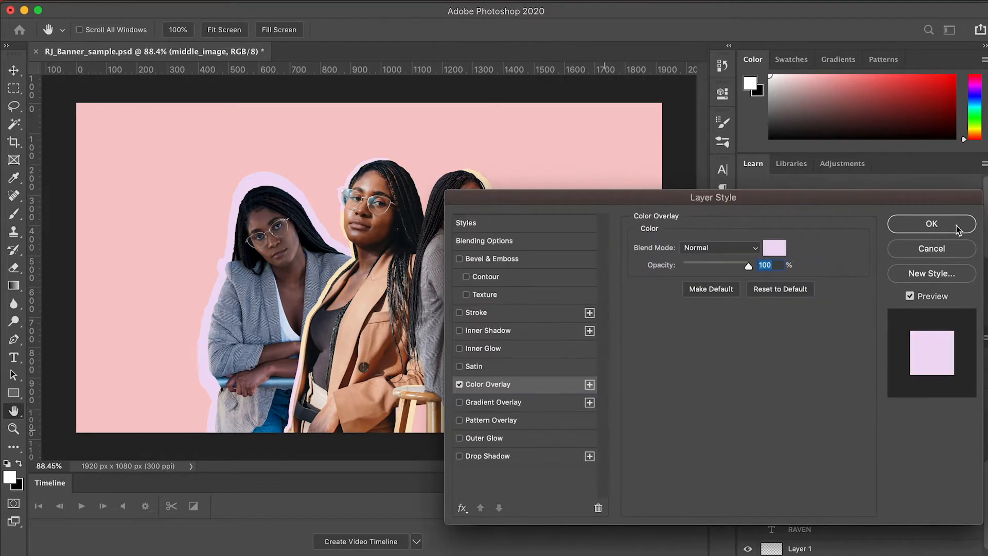
pyautogui.press('Return')
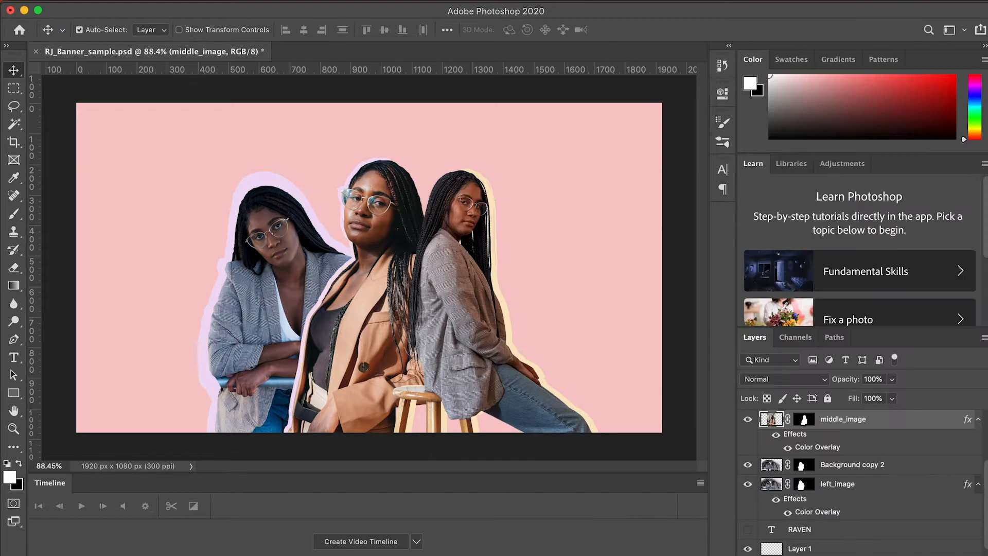
# Step: Show the RAVEN text layer and recolour the Rectangle 1 background to a pale warm cream with a hue of 40°
pyautogui.scroll(-1, 748, 514)
pyautogui.click(748, 512)
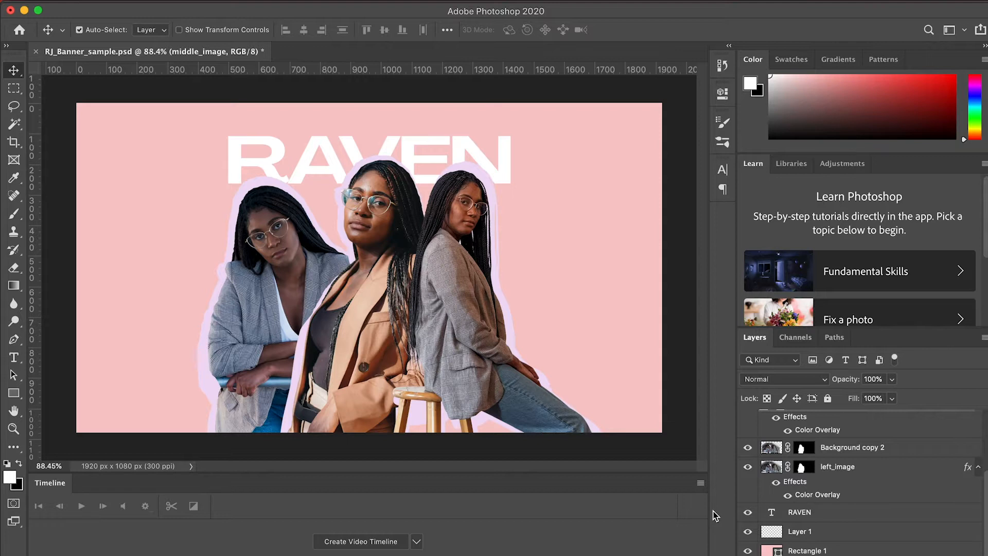
pyautogui.click(777, 551)
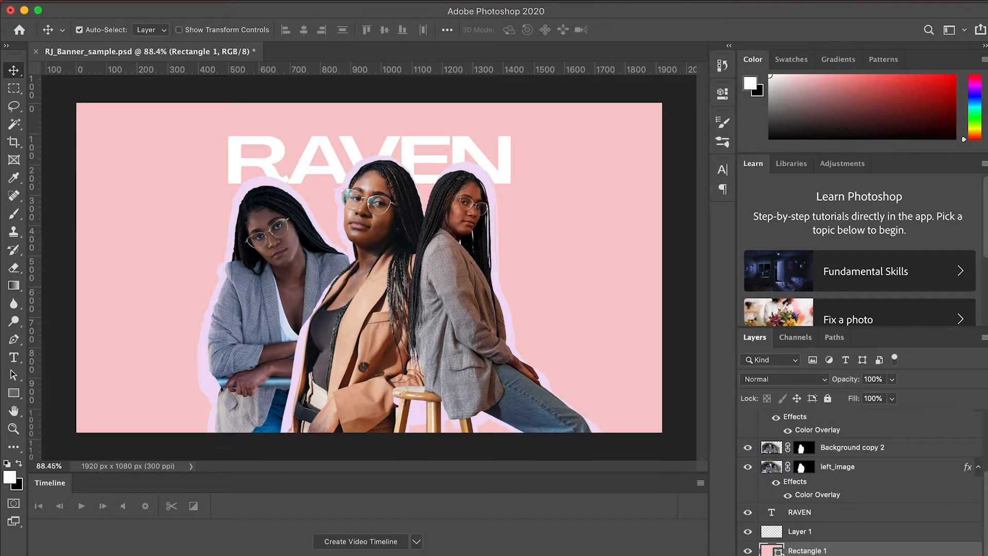
pyautogui.doubleClick(776, 551)
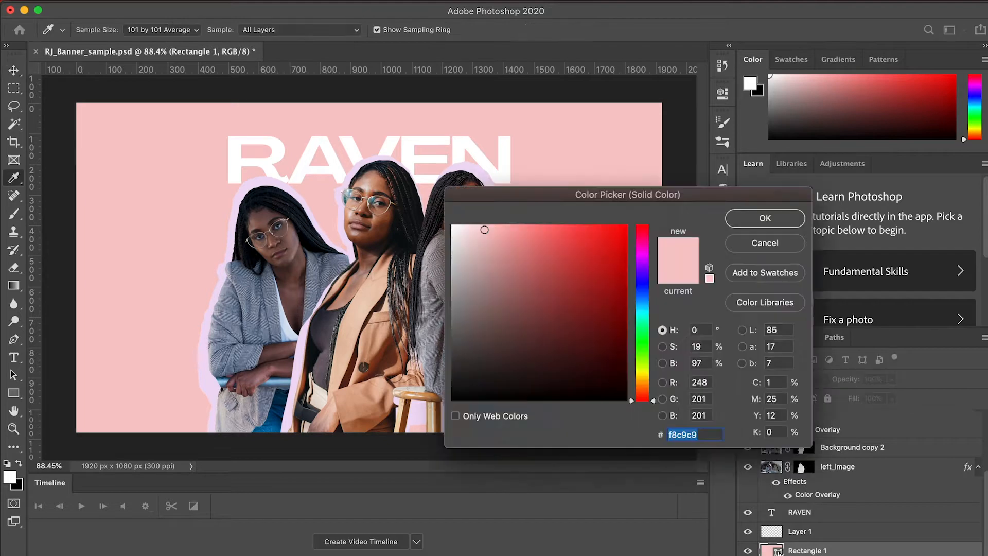
pyautogui.click(643, 380)
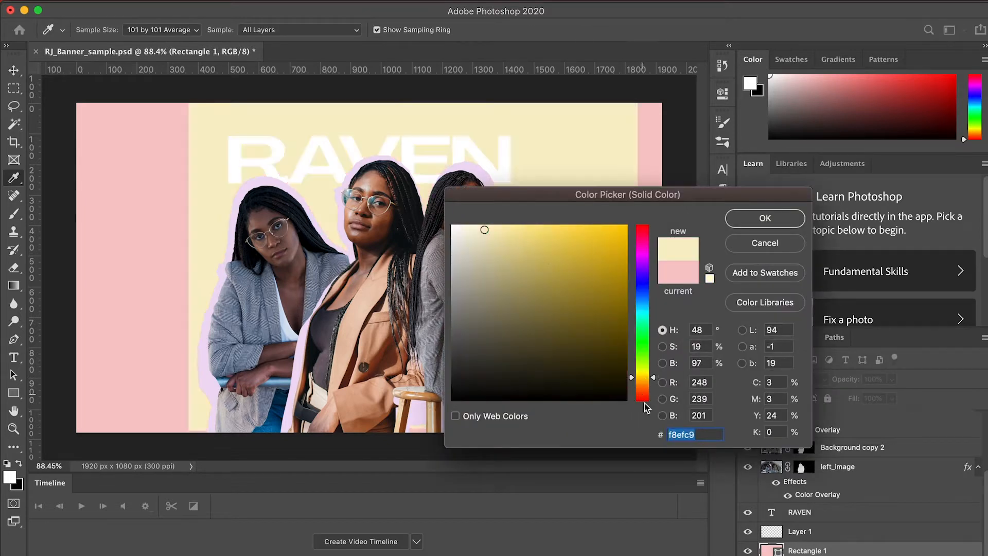
pyautogui.moveTo(643, 383); pyautogui.dragTo(646, 386)
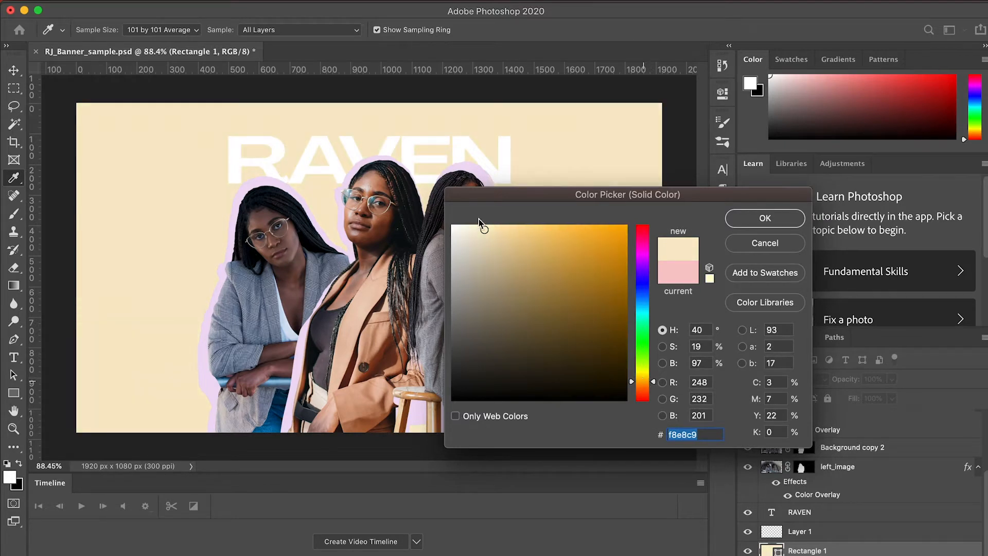
pyautogui.click(491, 228)
pyautogui.click(766, 219)
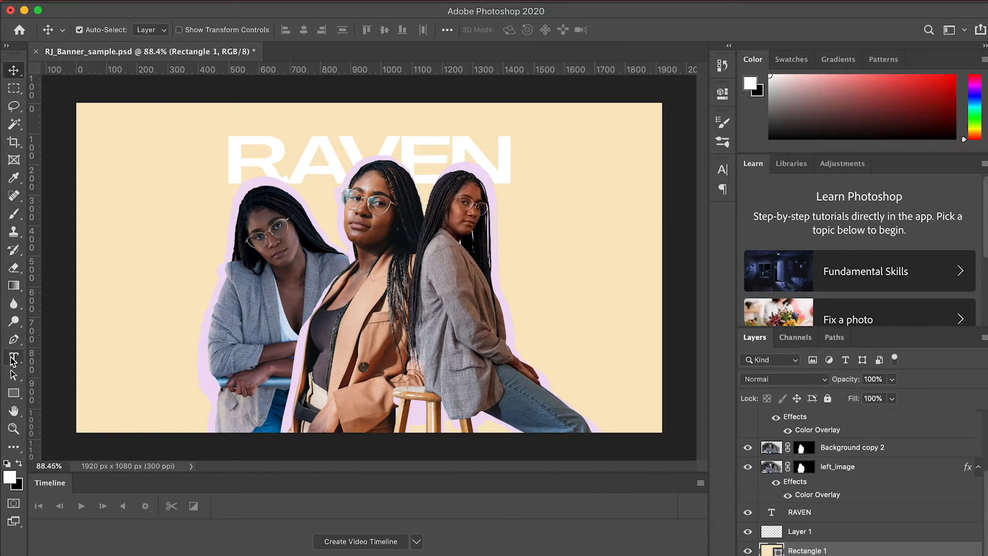
pyautogui.press('t')
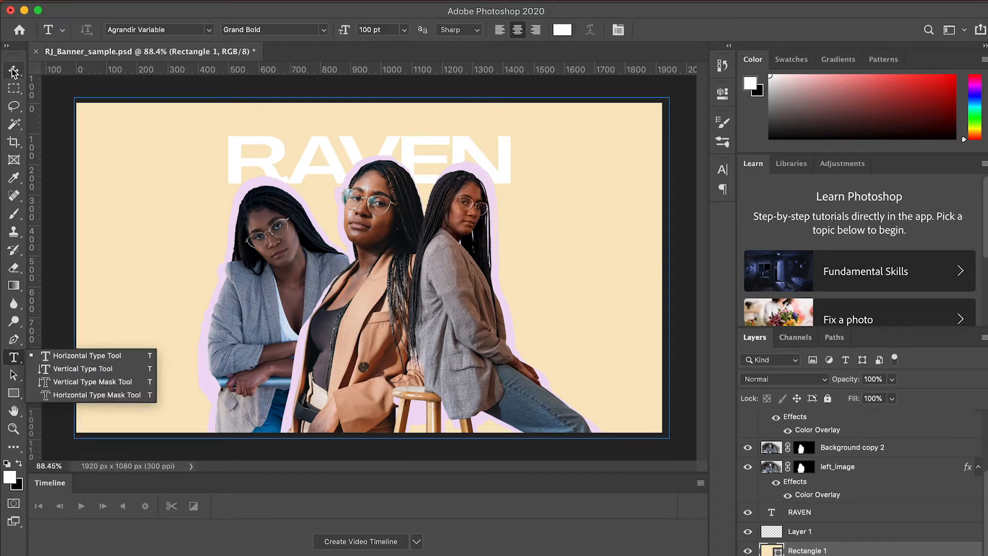
pyautogui.press('v')
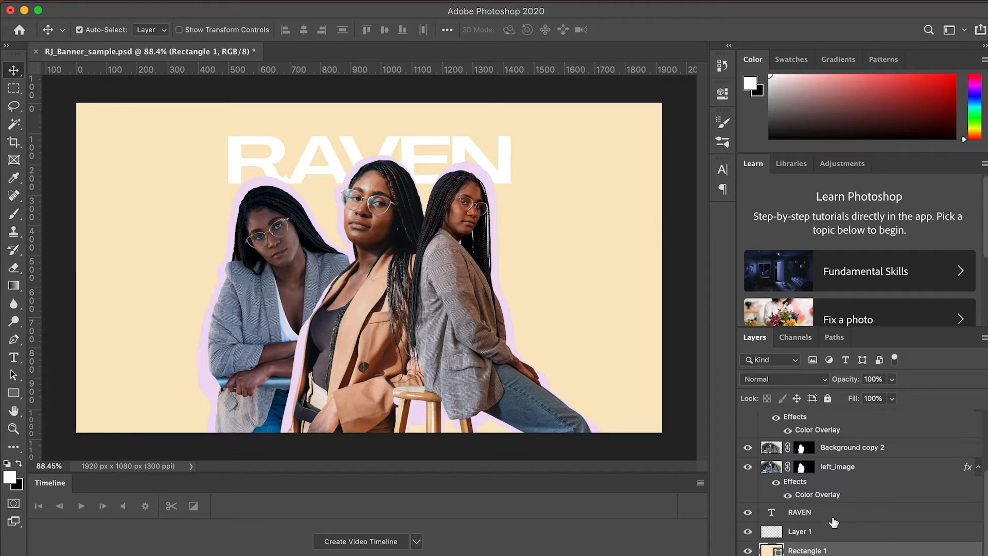
# Step: Hide the left_image, middle_image and chair_sitting silhouette layers so the three cutouts have no lilac borders
pyautogui.scroll(1, 834, 521)
pyautogui.scroll(4, 834, 521)
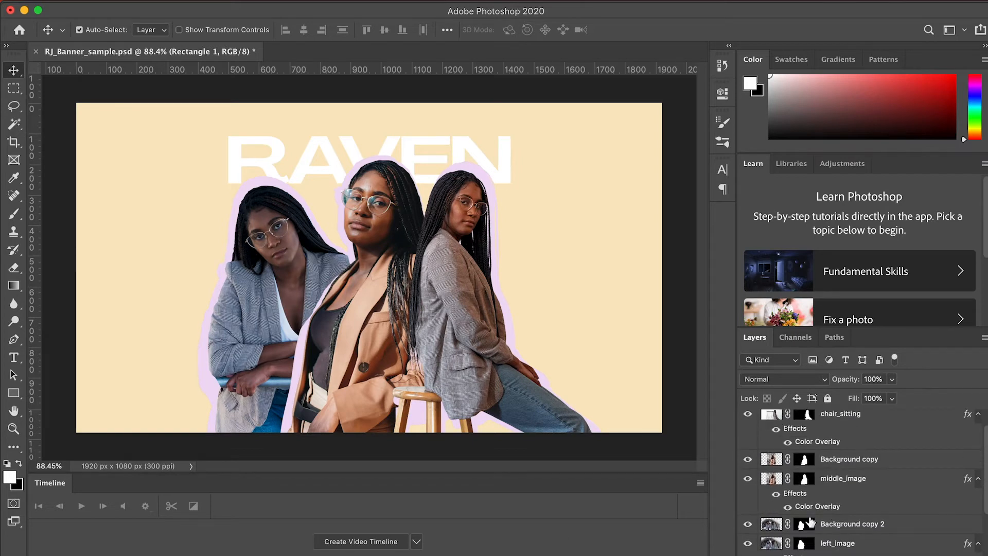
pyautogui.click(748, 520)
pyautogui.click(748, 455)
pyautogui.scroll(1, 764, 466)
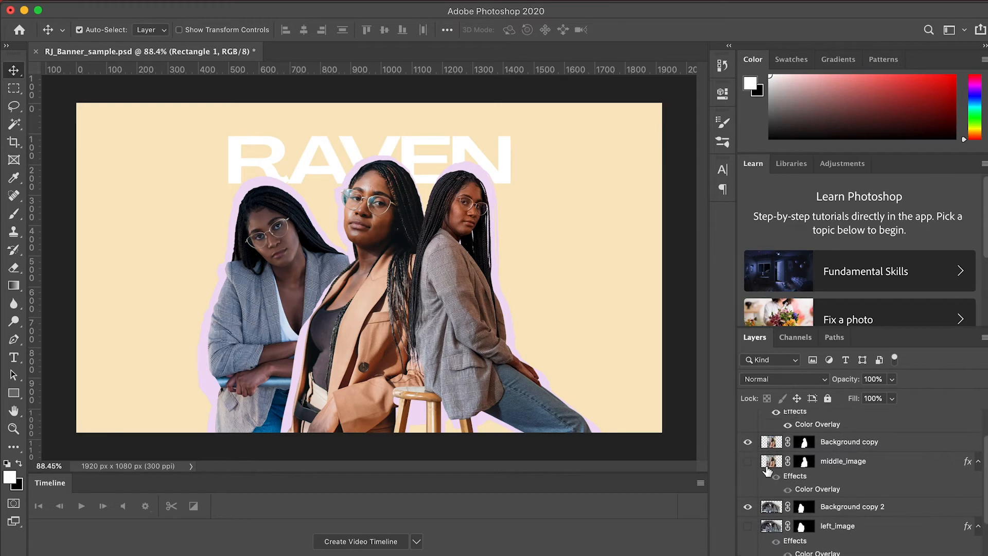
pyautogui.scroll(3, 764, 470)
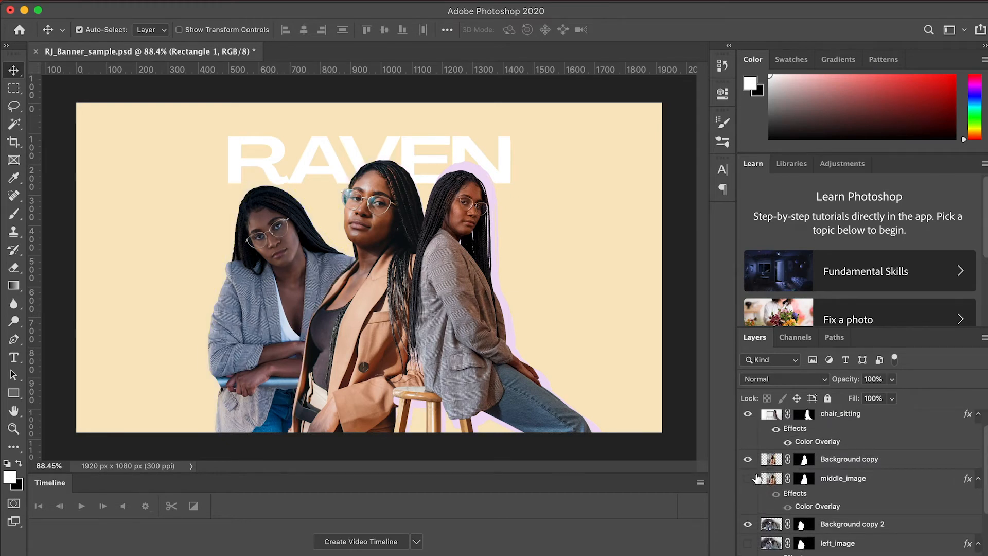
pyautogui.scroll(1, 756, 478)
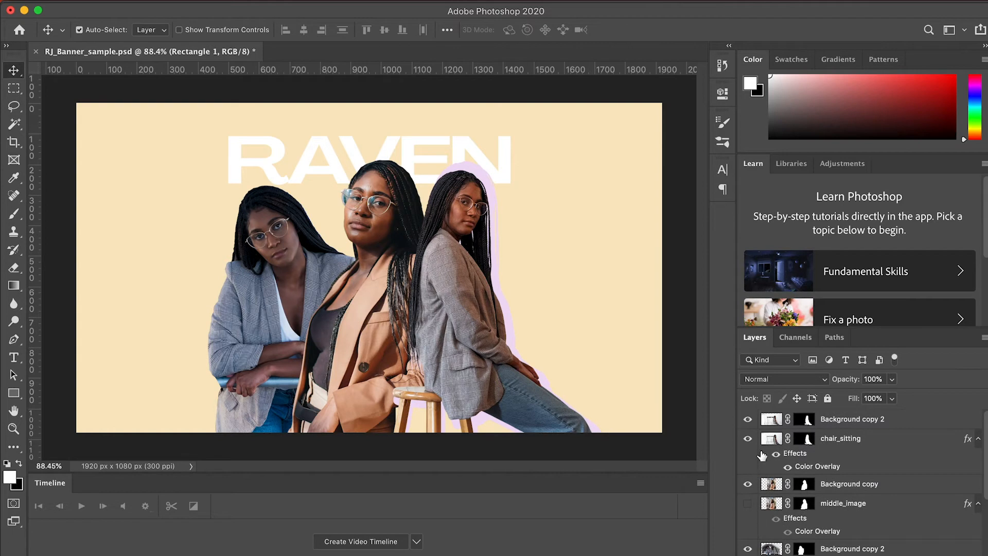
pyautogui.click(749, 439)
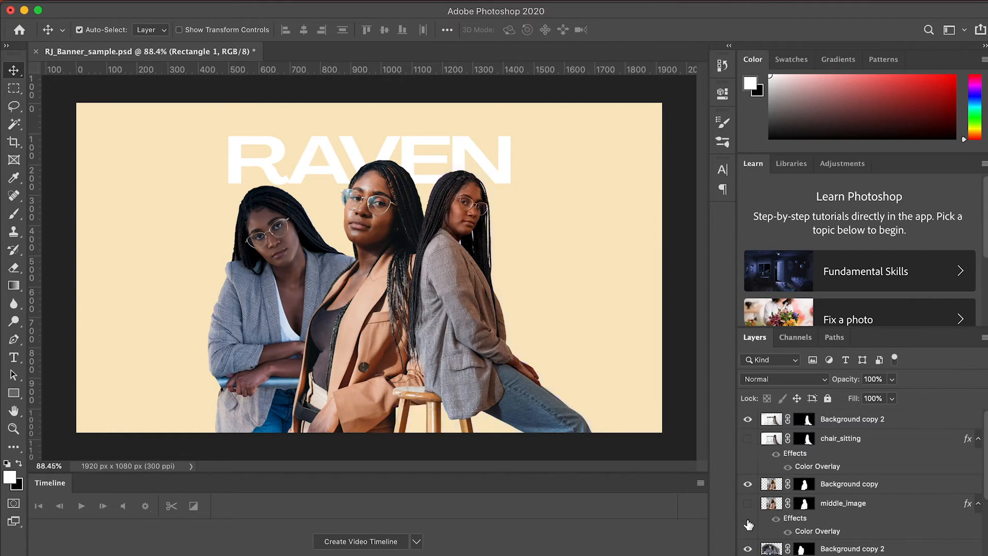